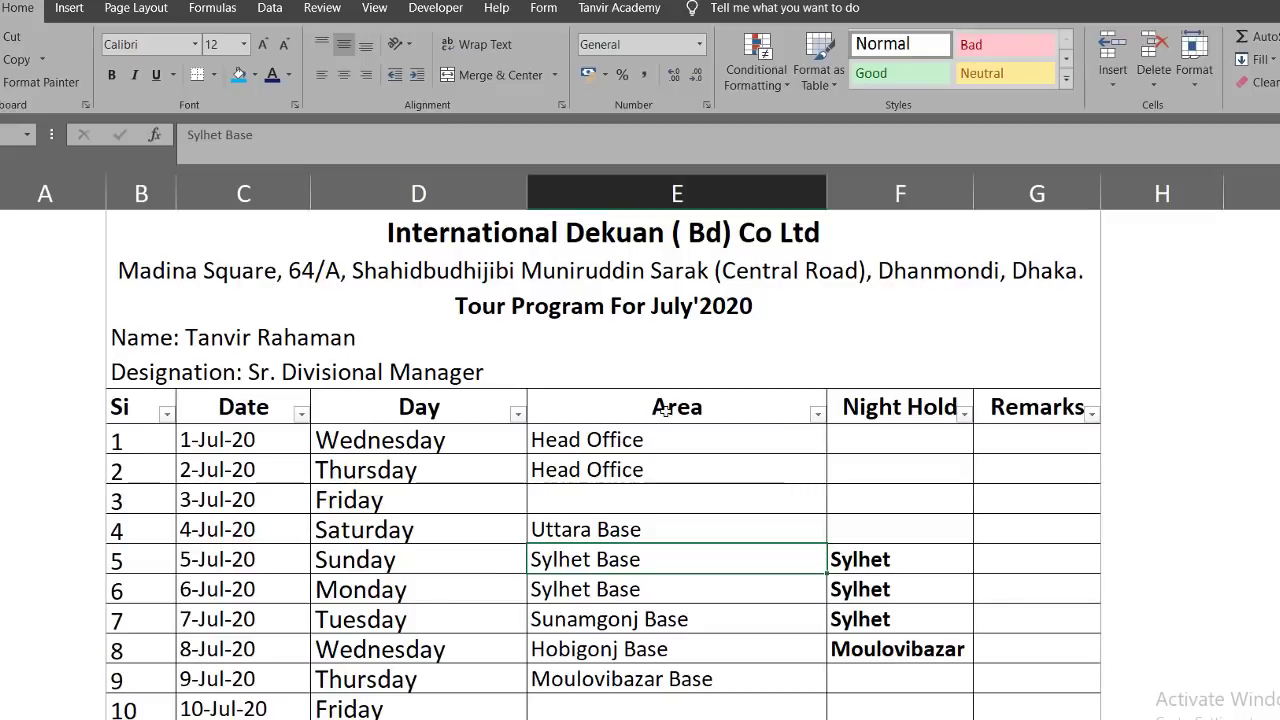
- Filter the Area column to Head Office only and select the filtered serial numbers
{"action": "key", "text": "Up"}
{"action": "key", "text": "Up"}
{"action": "key", "text": "Up"}
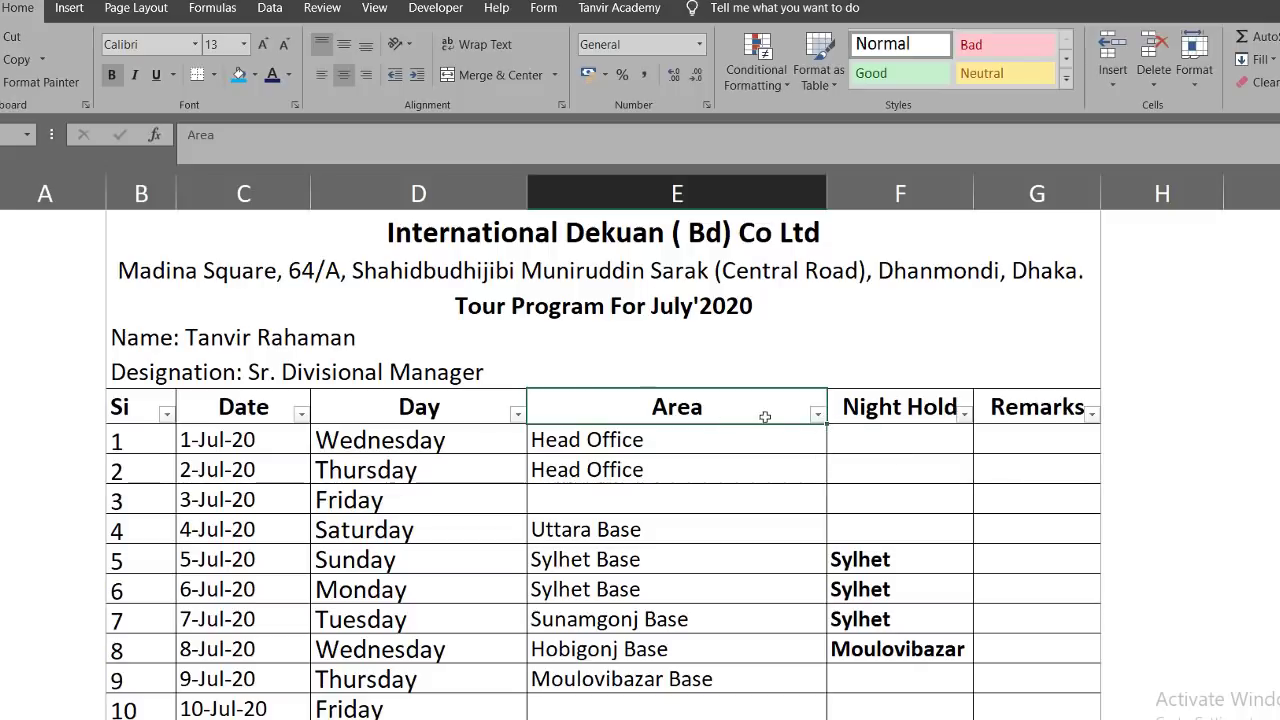
{"action": "left_click", "coordinate": [818, 413]}
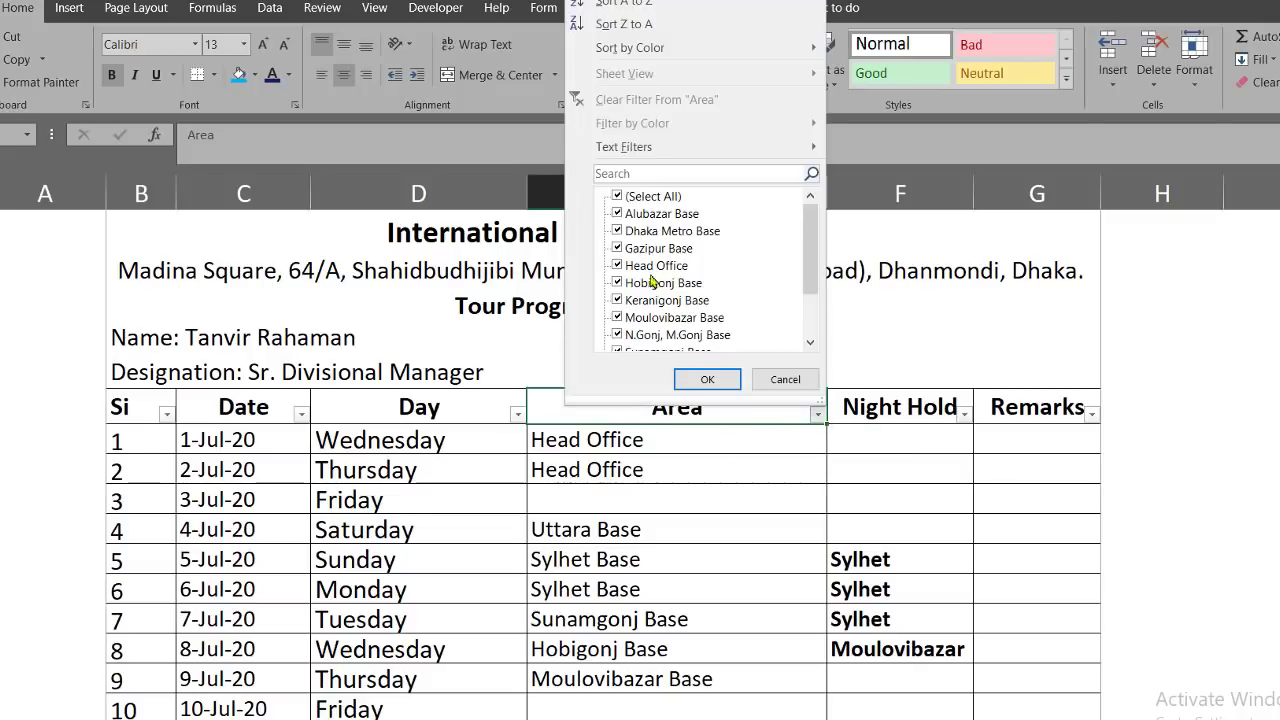
{"action": "left_click", "coordinate": [618, 198]}
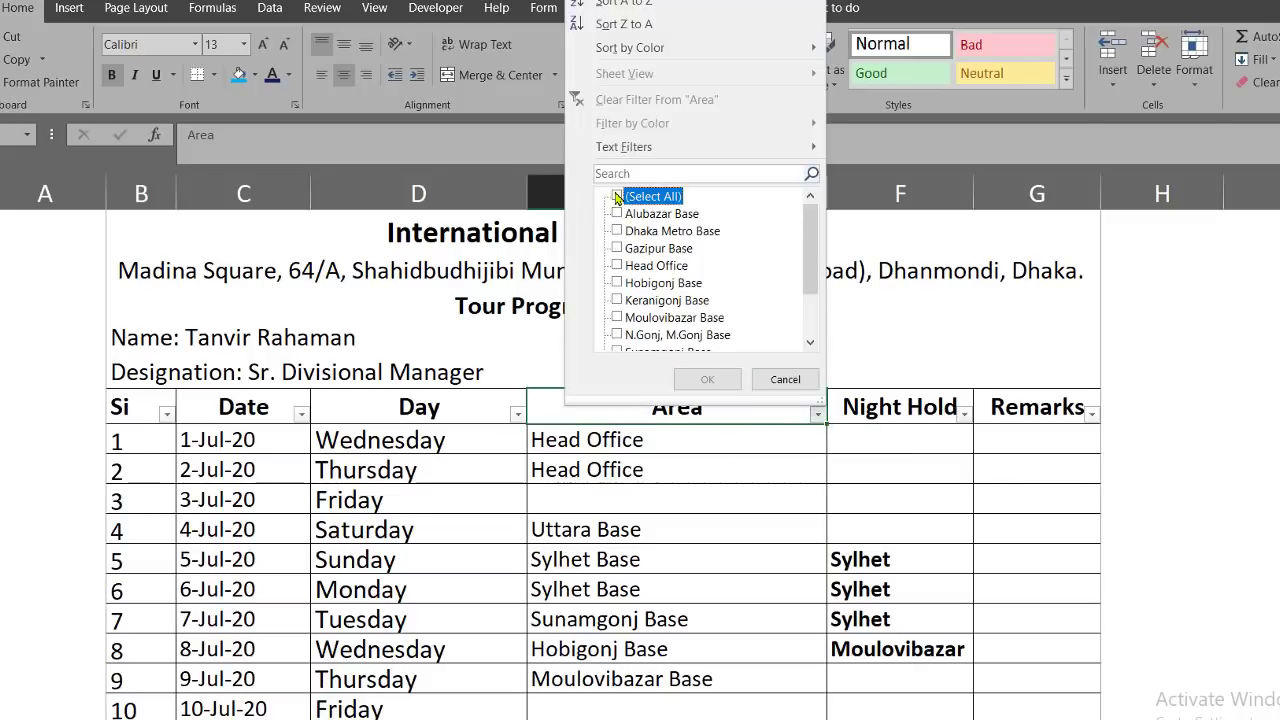
{"action": "left_click", "coordinate": [617, 266]}
{"action": "left_click", "coordinate": [690, 382]}
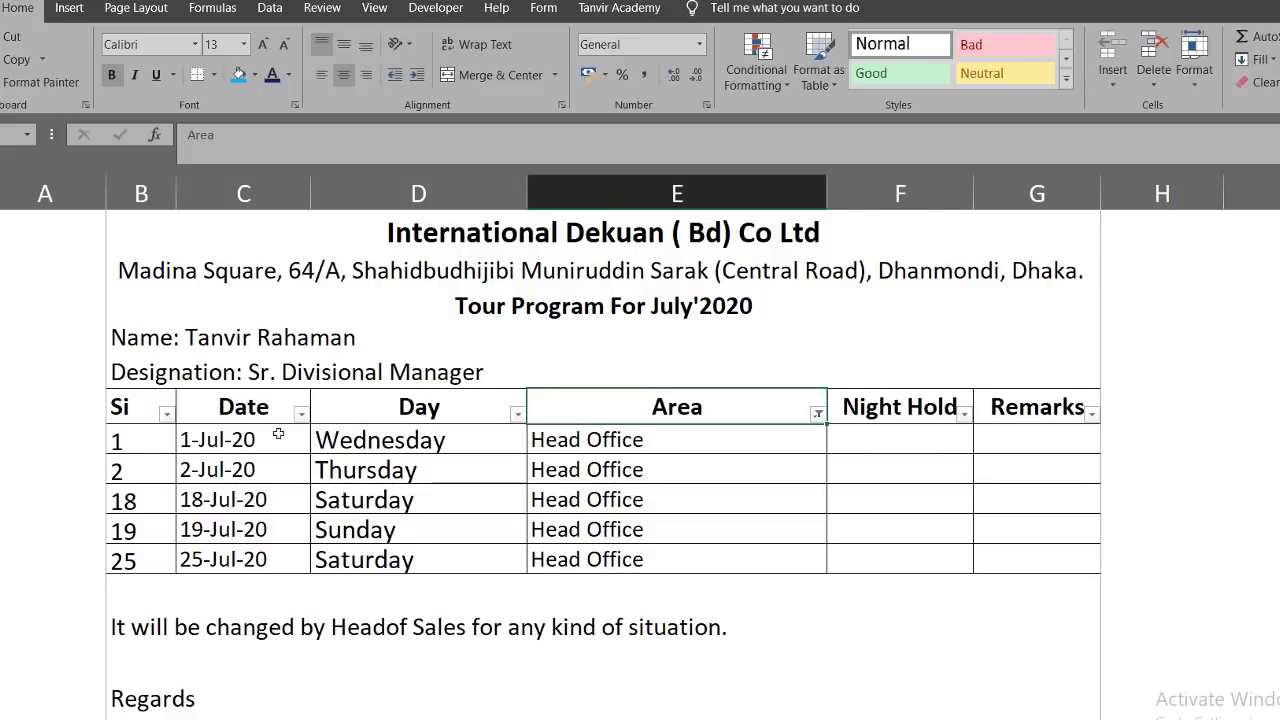
{"action": "left_click_drag", "start_coordinate": [134, 403], "coordinate": [129, 561]}
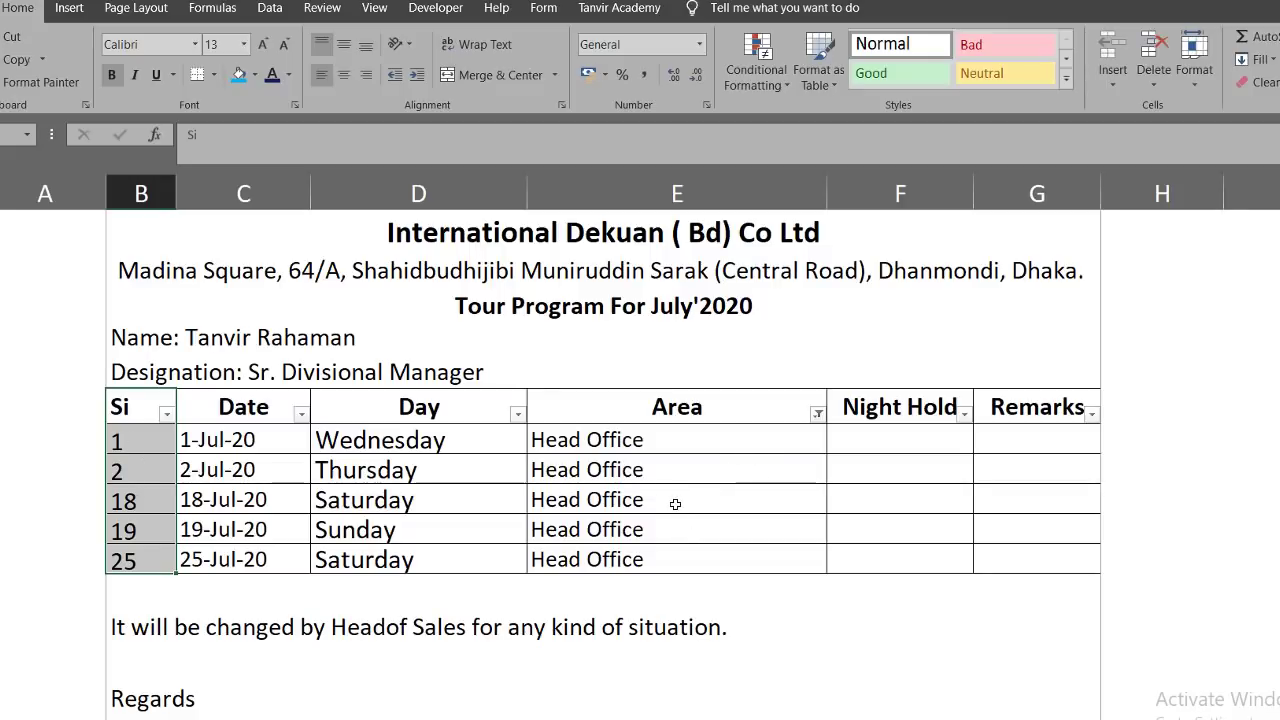
- Switch the Area filter from Head Office to Dhaka Metro Base and select the visible serials
{"action": "left_click", "coordinate": [818, 413]}
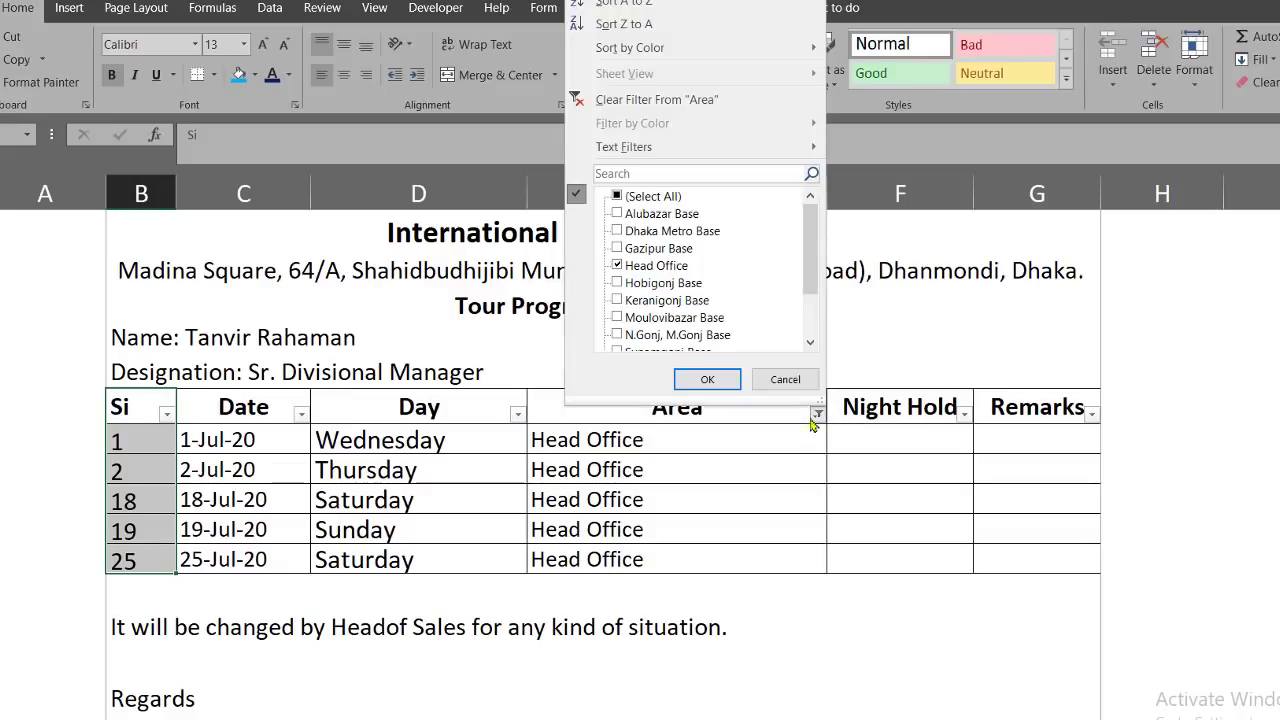
{"action": "left_click", "coordinate": [617, 265]}
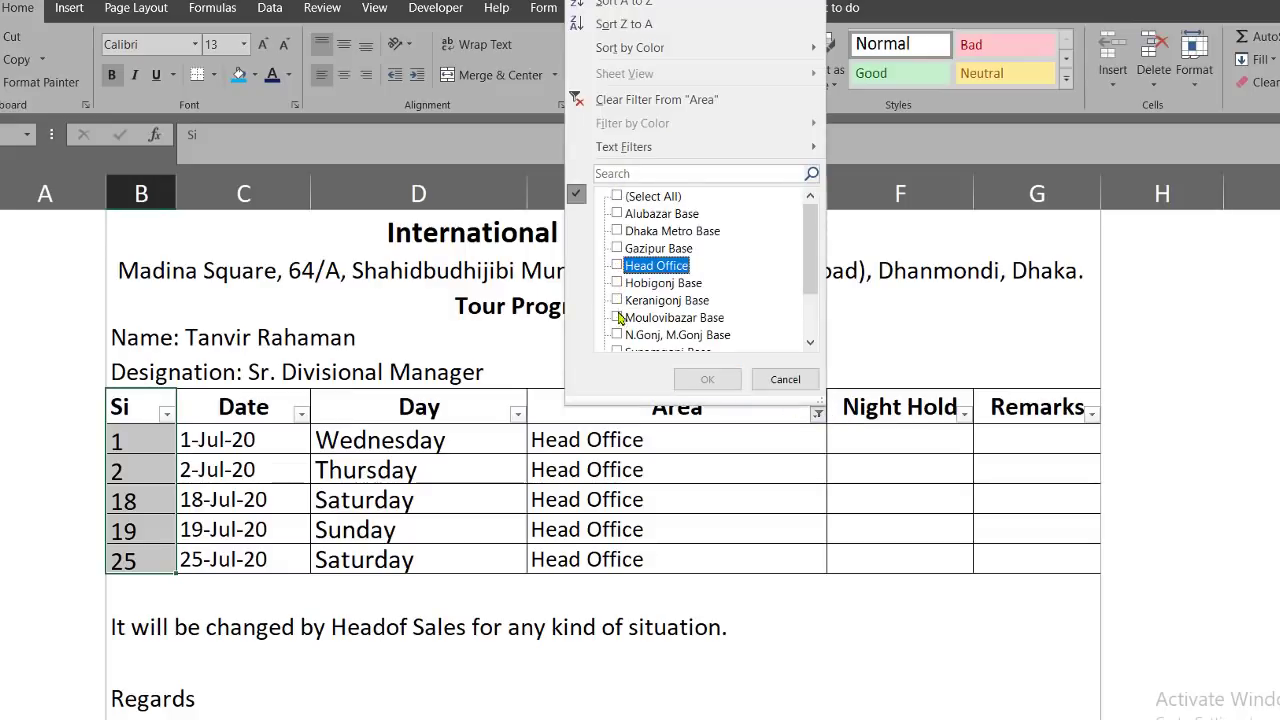
{"action": "scroll", "coordinate": [616, 325], "scroll_direction": "down", "scroll_amount": 1}
{"action": "scroll", "coordinate": [616, 300], "scroll_direction": "up", "scroll_amount": 1}
{"action": "left_click", "coordinate": [622, 231]}
{"action": "left_click", "coordinate": [620, 231]}
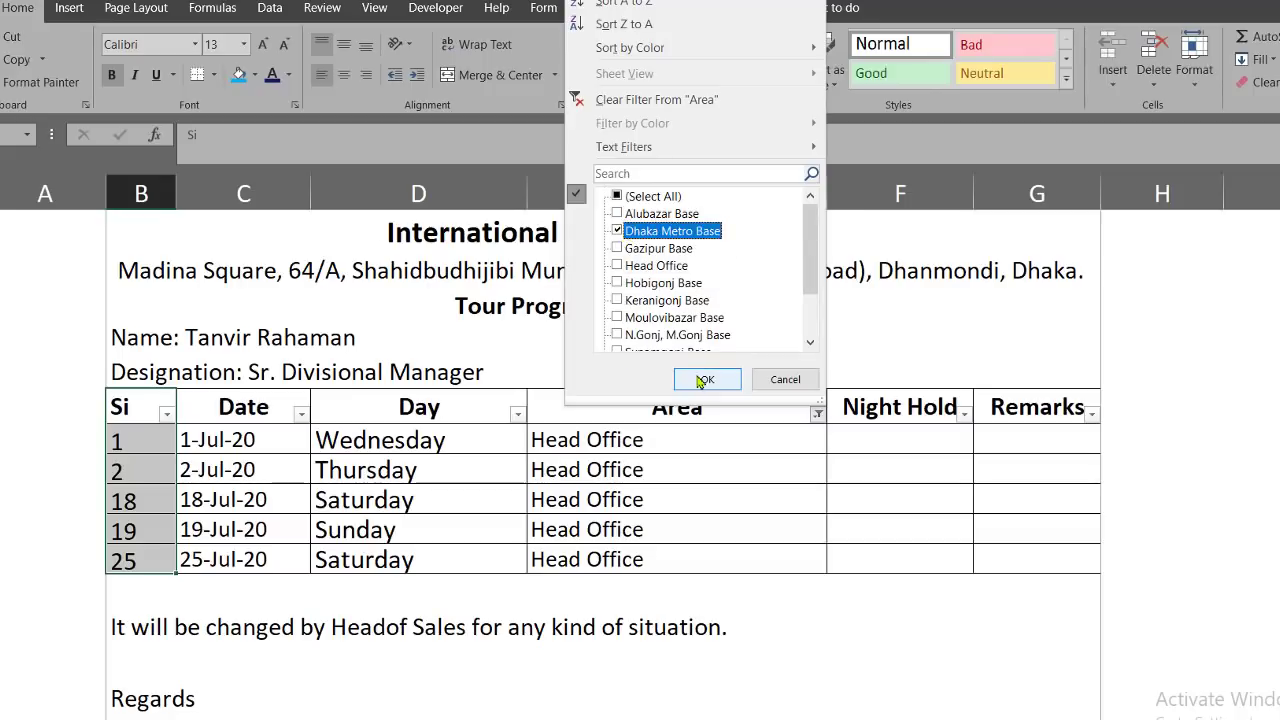
{"action": "left_click", "coordinate": [702, 380]}
{"action": "left_click_drag", "start_coordinate": [140, 440], "coordinate": [140, 530]}
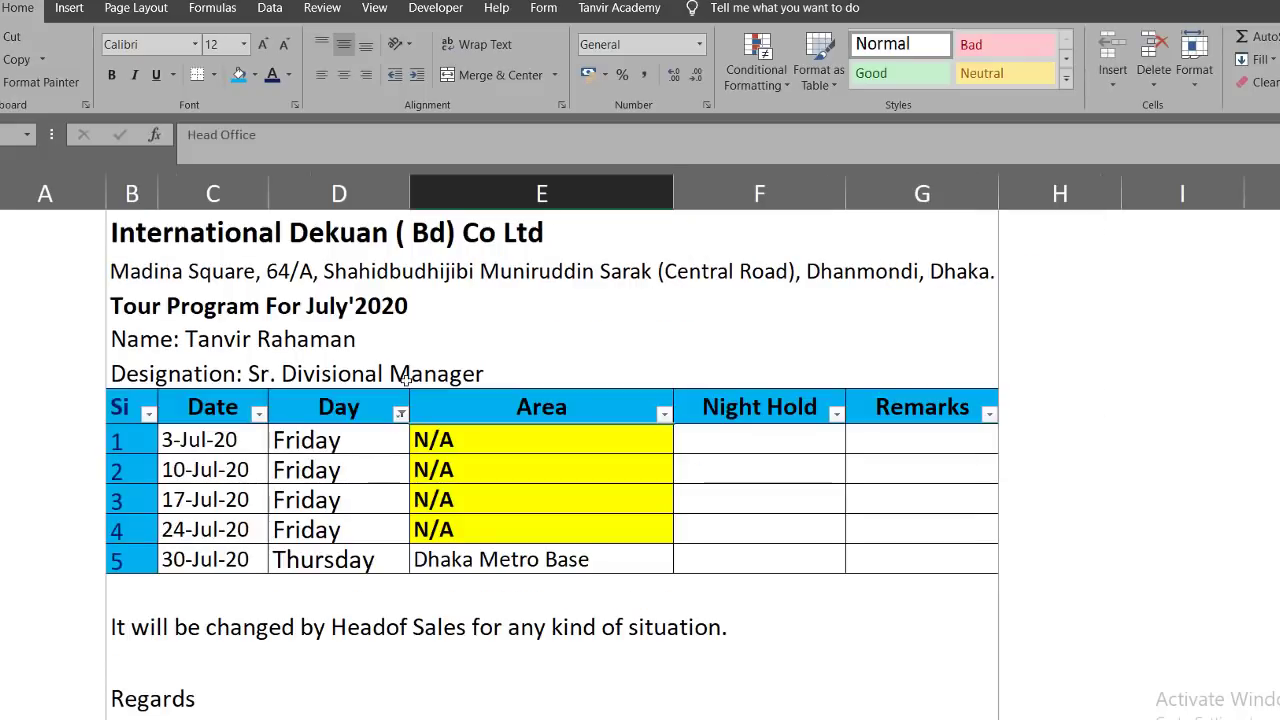
{"action": "left_click", "coordinate": [137, 232]}
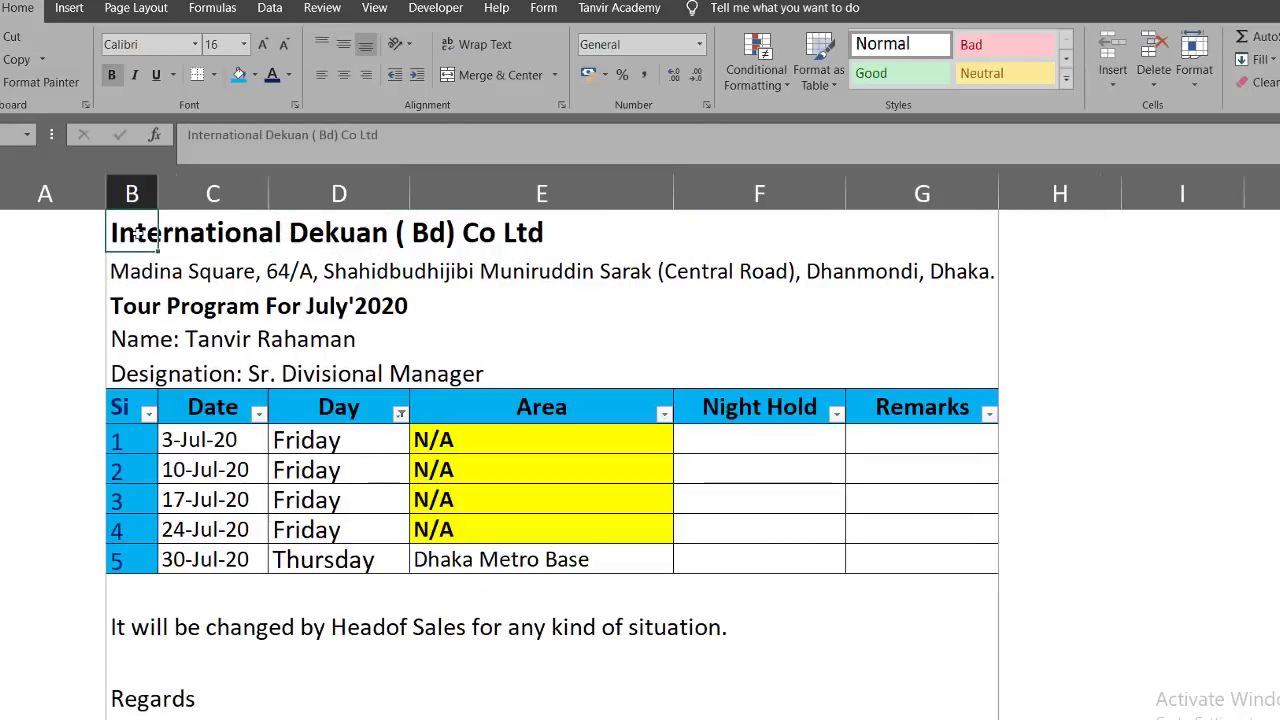
{"action": "key", "text": "Down"}
{"action": "key", "text": "Up"}
{"action": "key", "text": "Down"}
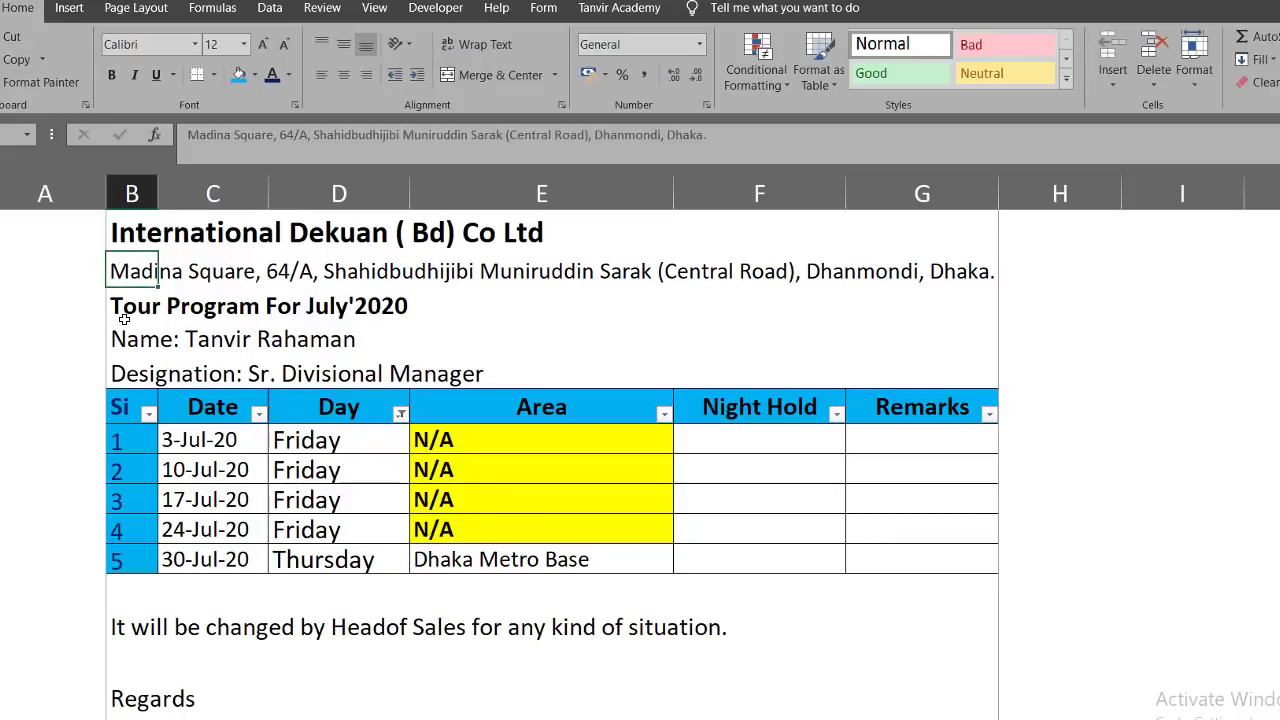
{"action": "key", "text": "Down"}
{"action": "left_click", "coordinate": [124, 345]}
{"action": "left_click", "coordinate": [143, 257]}
{"action": "left_click_drag", "start_coordinate": [143, 229], "coordinate": [140, 305]}
{"action": "key", "text": "Down"}
{"action": "key", "text": "Right"}
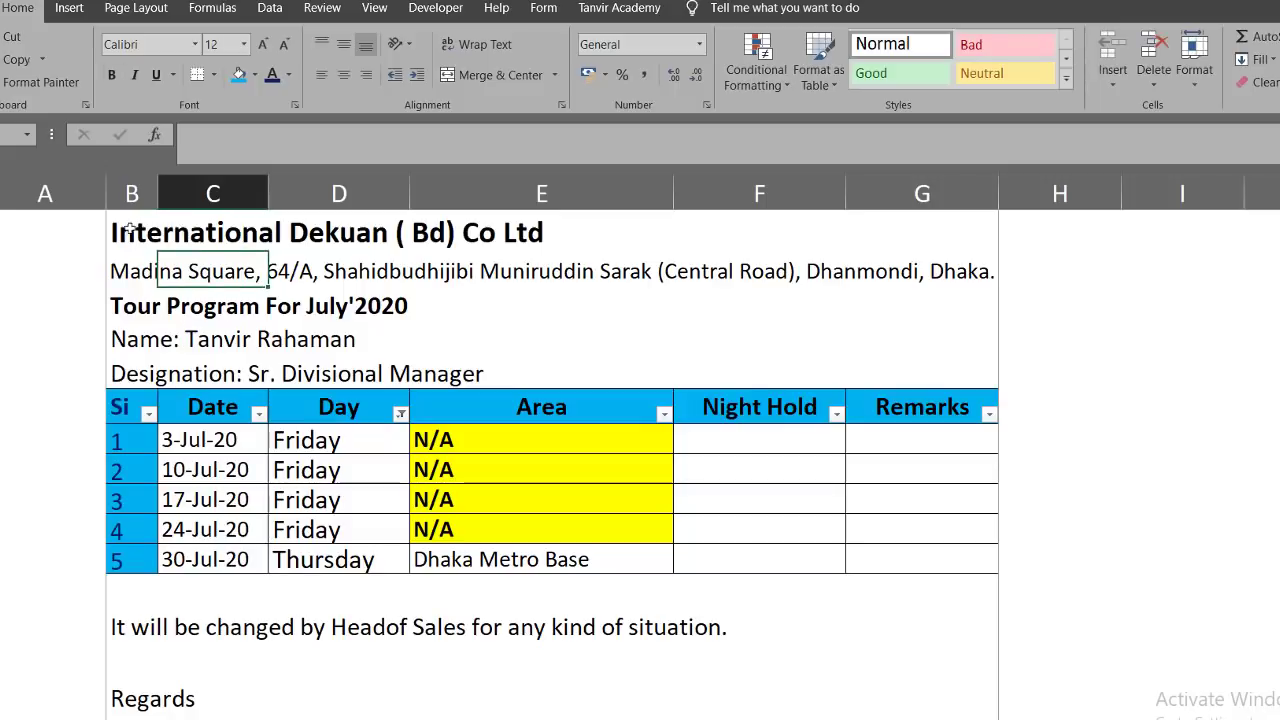
{"action": "left_click_drag", "start_coordinate": [128, 232], "coordinate": [949, 240]}
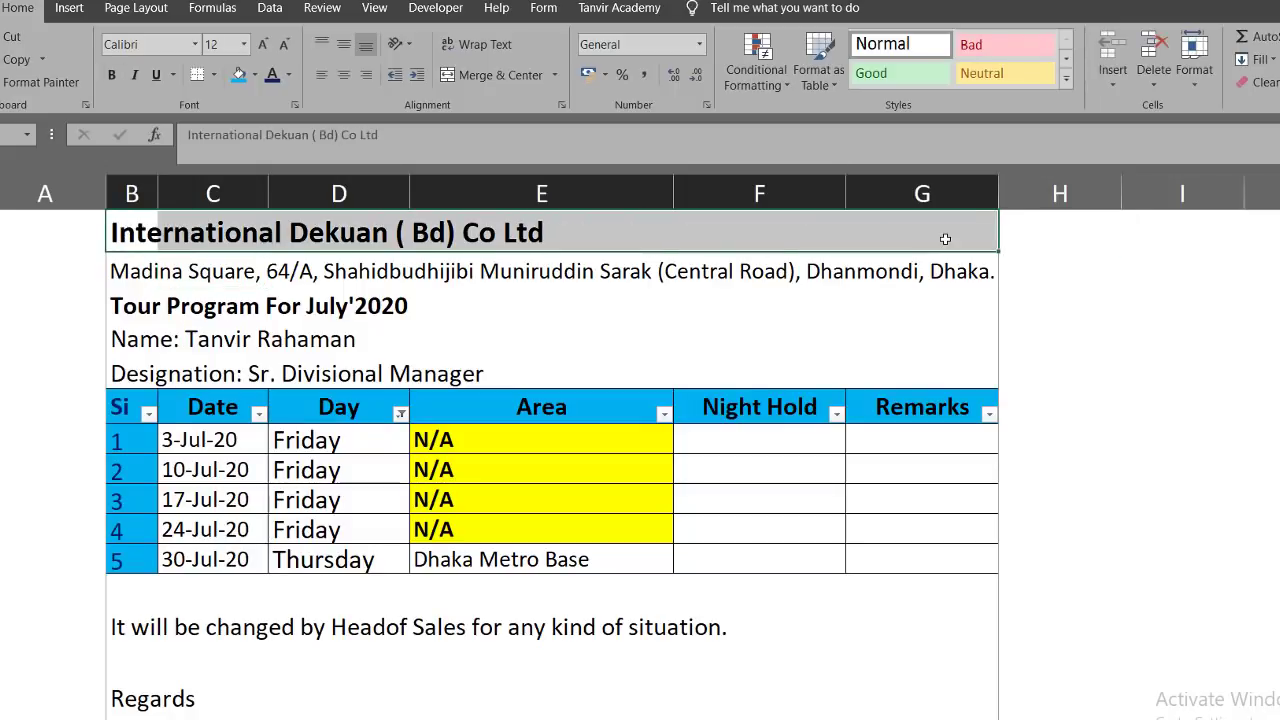
{"action": "left_click", "coordinate": [397, 305]}
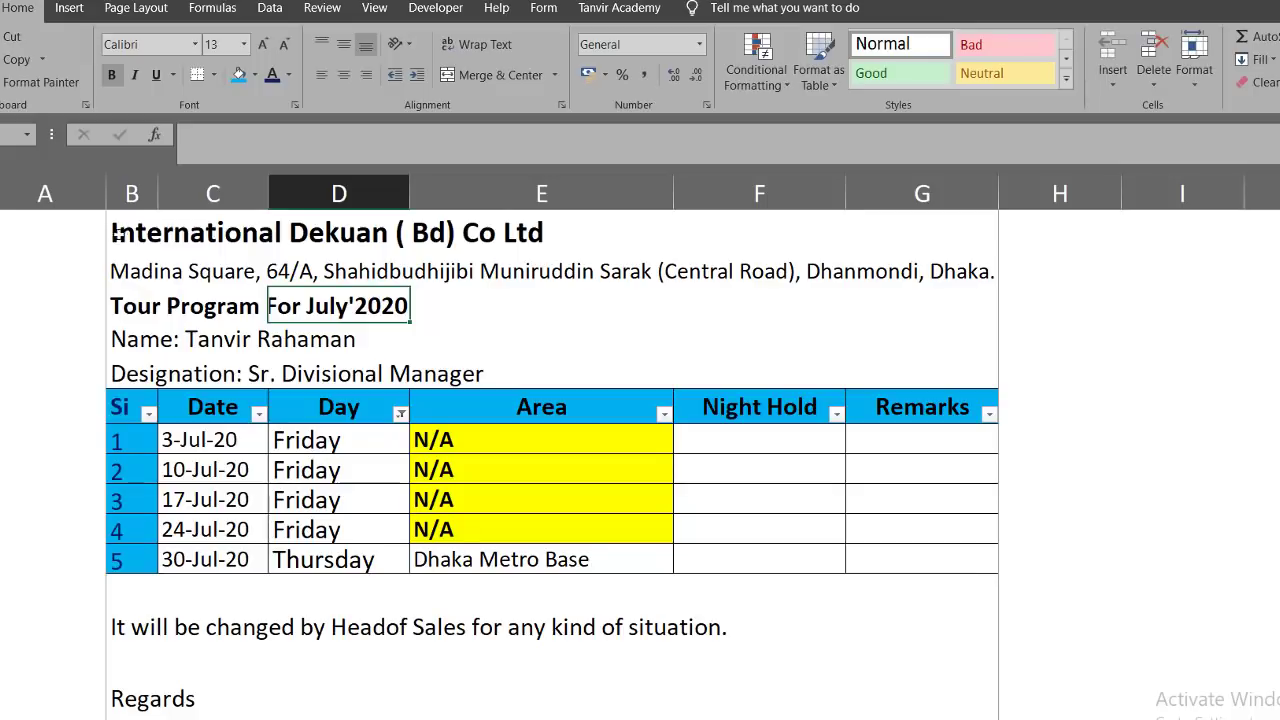
{"action": "left_click_drag", "start_coordinate": [115, 235], "coordinate": [923, 245]}
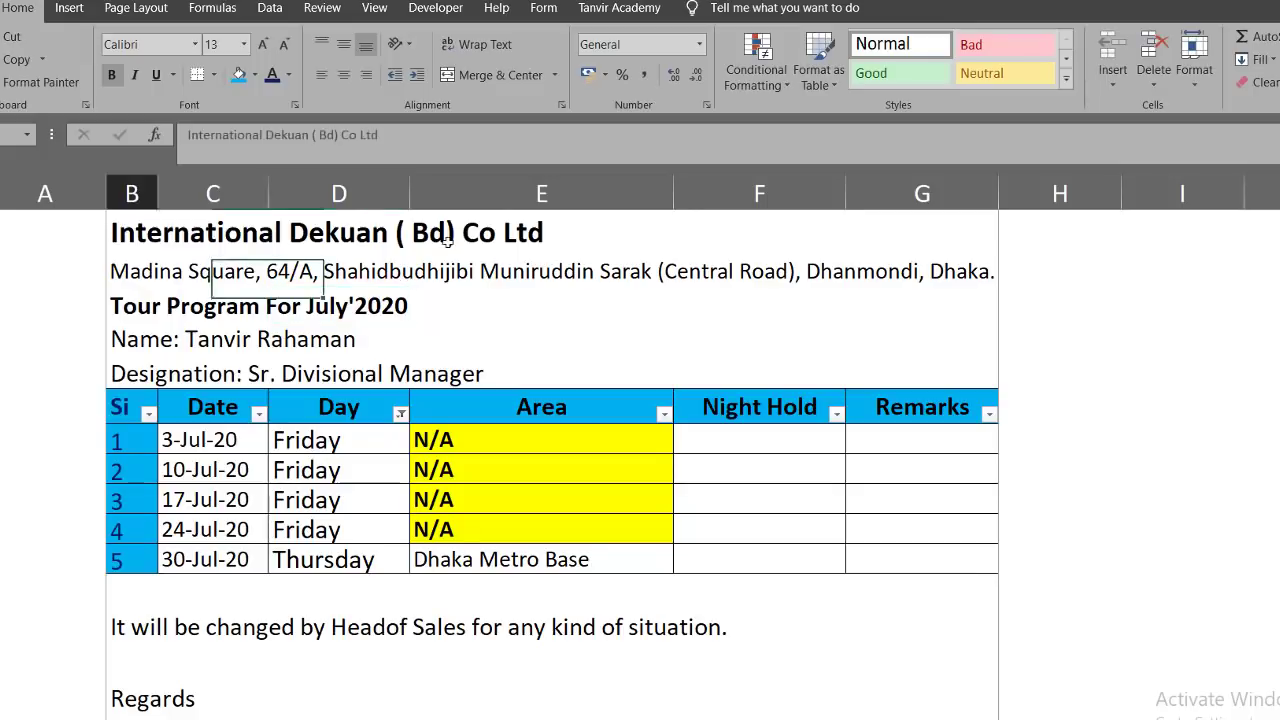
{"action": "left_click", "coordinate": [495, 75]}
{"action": "left_click_drag", "start_coordinate": [138, 273], "coordinate": [975, 272]}
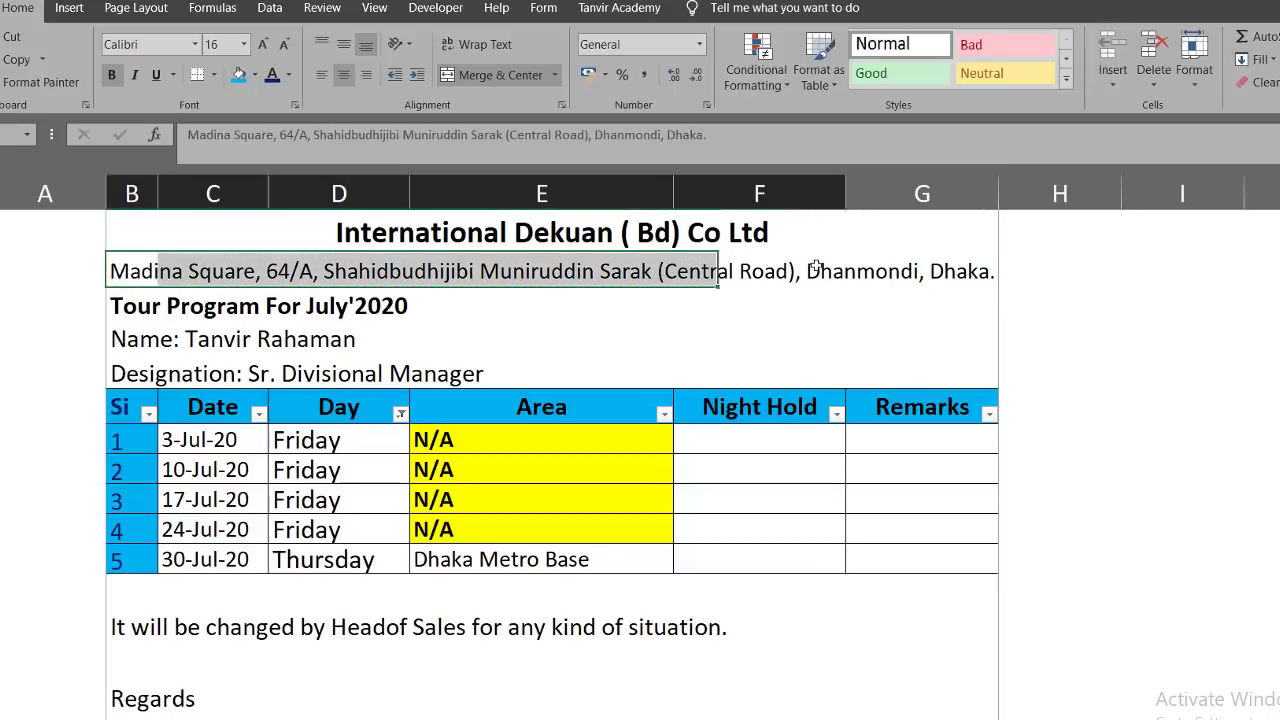
{"action": "left_click", "coordinate": [484, 75]}
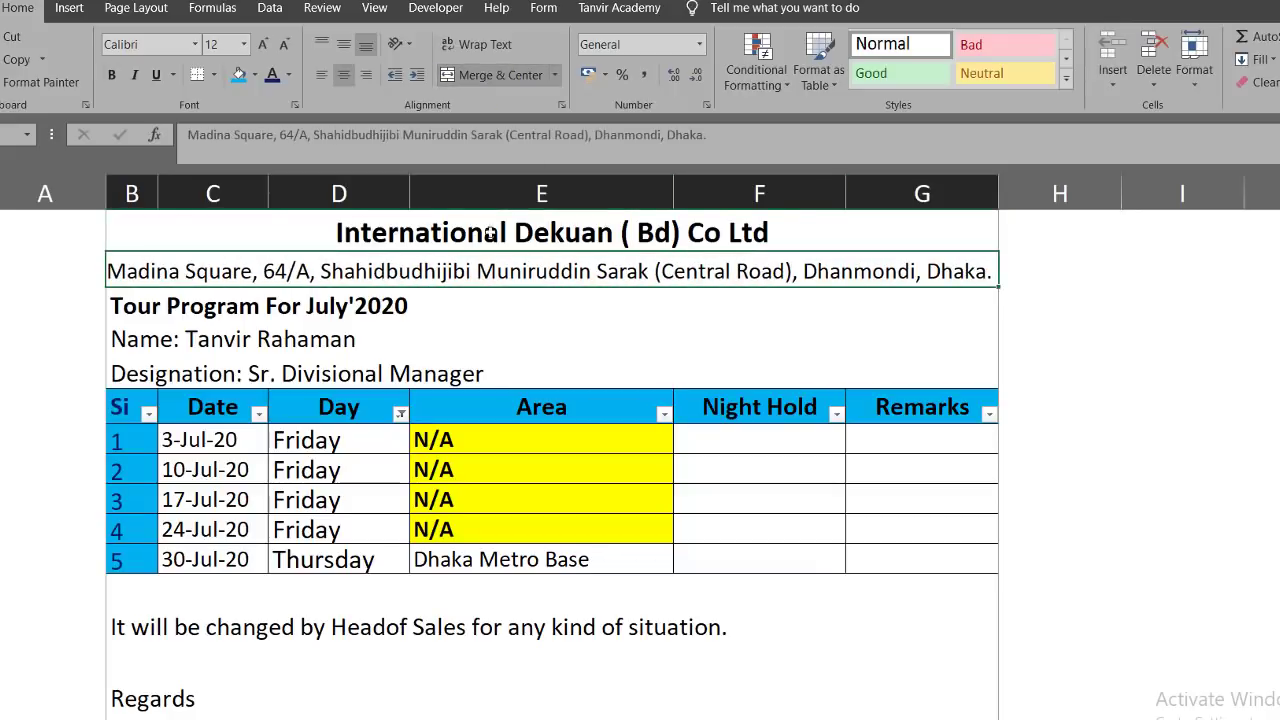
{"action": "key", "text": "ctrl+z"}
{"action": "key", "text": "ctrl+z"}
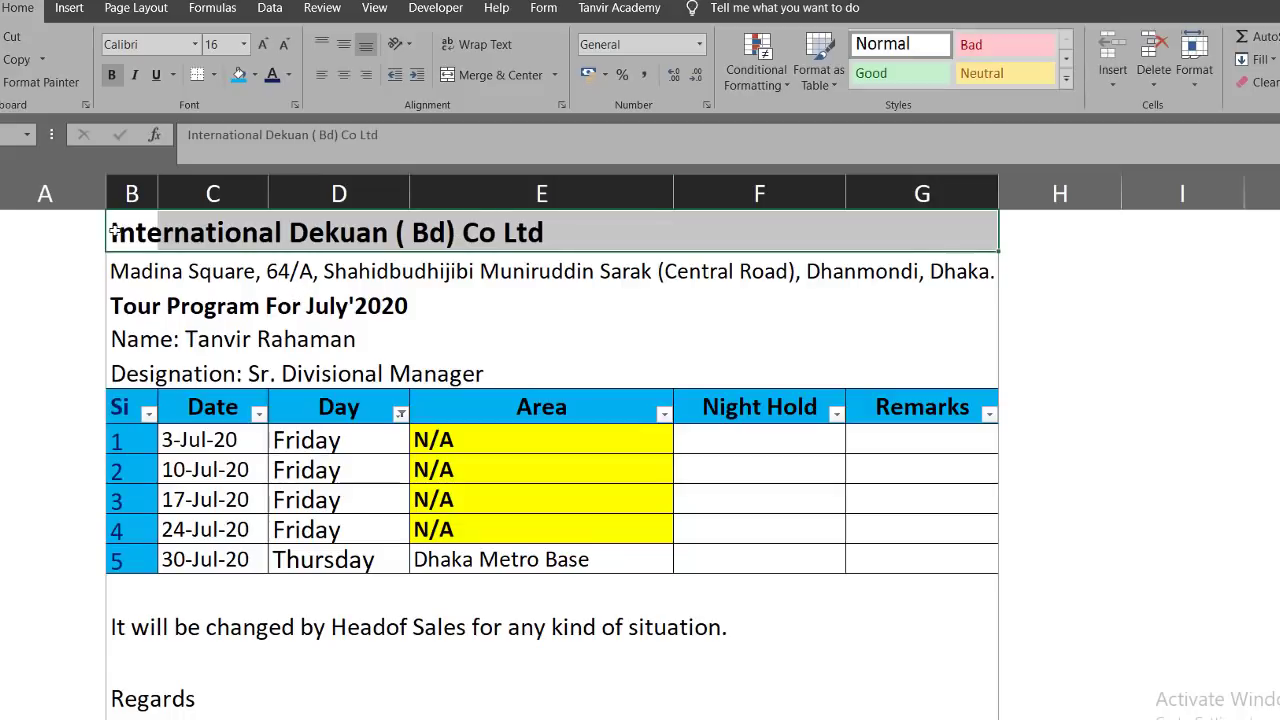
{"action": "left_click_drag", "start_coordinate": [114, 231], "coordinate": [957, 290]}
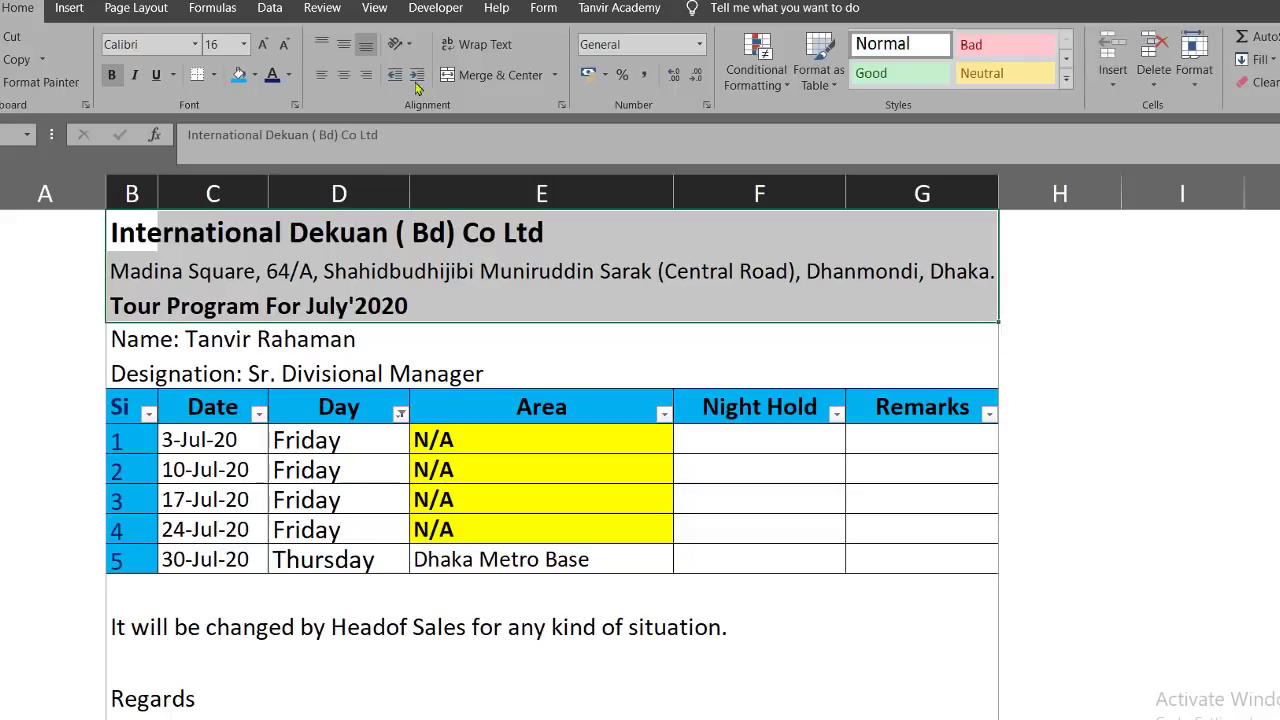
{"action": "left_click", "coordinate": [466, 77]}
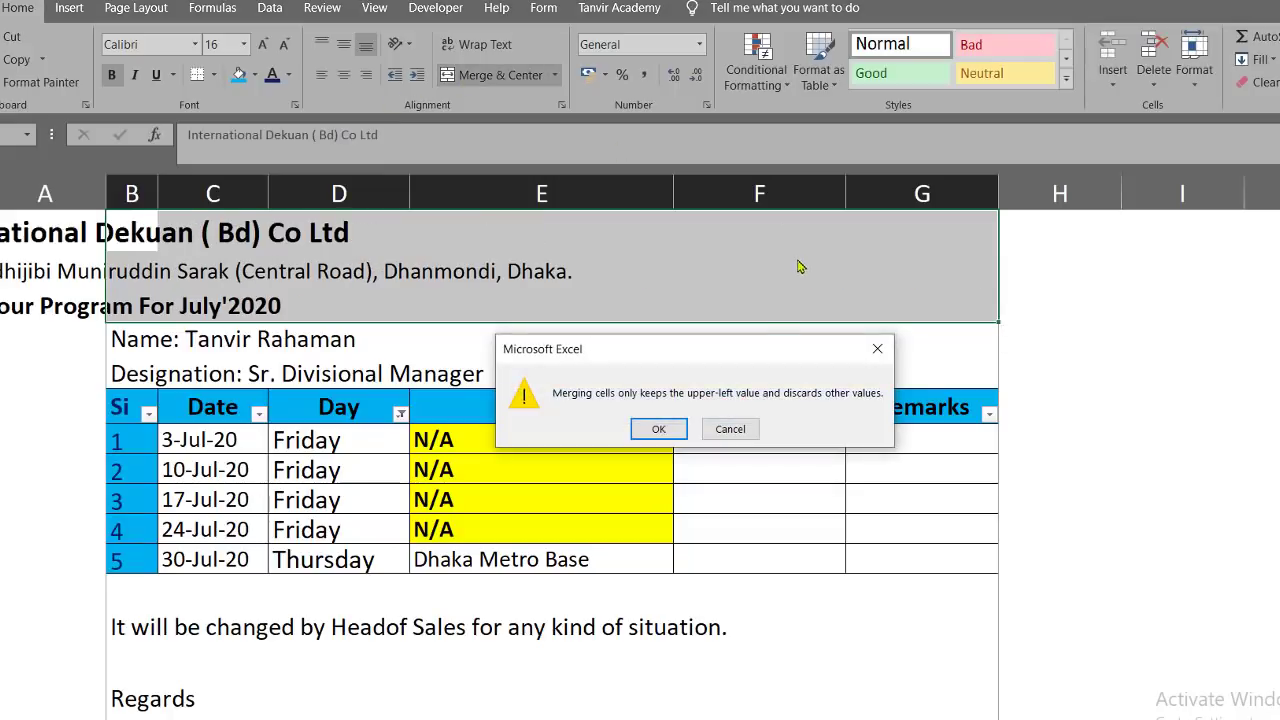
{"action": "left_click", "coordinate": [658, 429]}
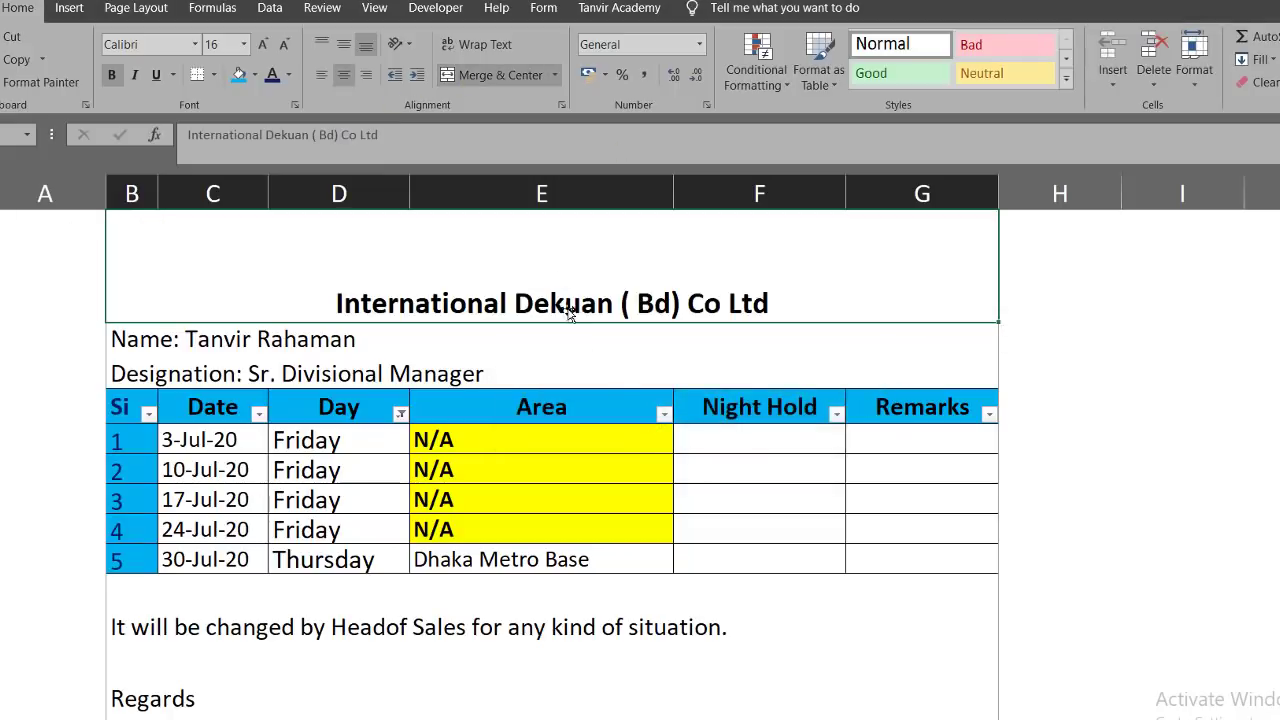
{"action": "key", "text": "ctrl+z"}
{"action": "left_click", "coordinate": [497, 261]}
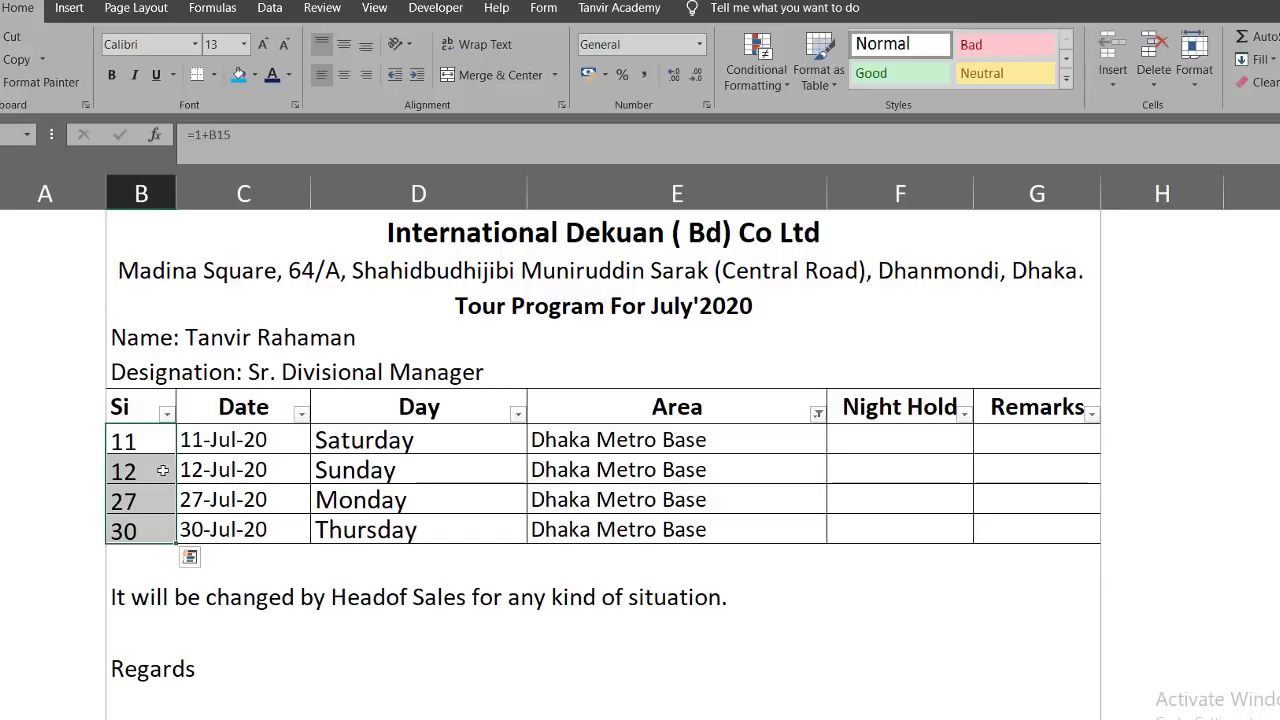
- Dismiss the Si filter unchanged, then reselect all areas so rows show serials 1 to 10
{"action": "left_click", "coordinate": [167, 413]}
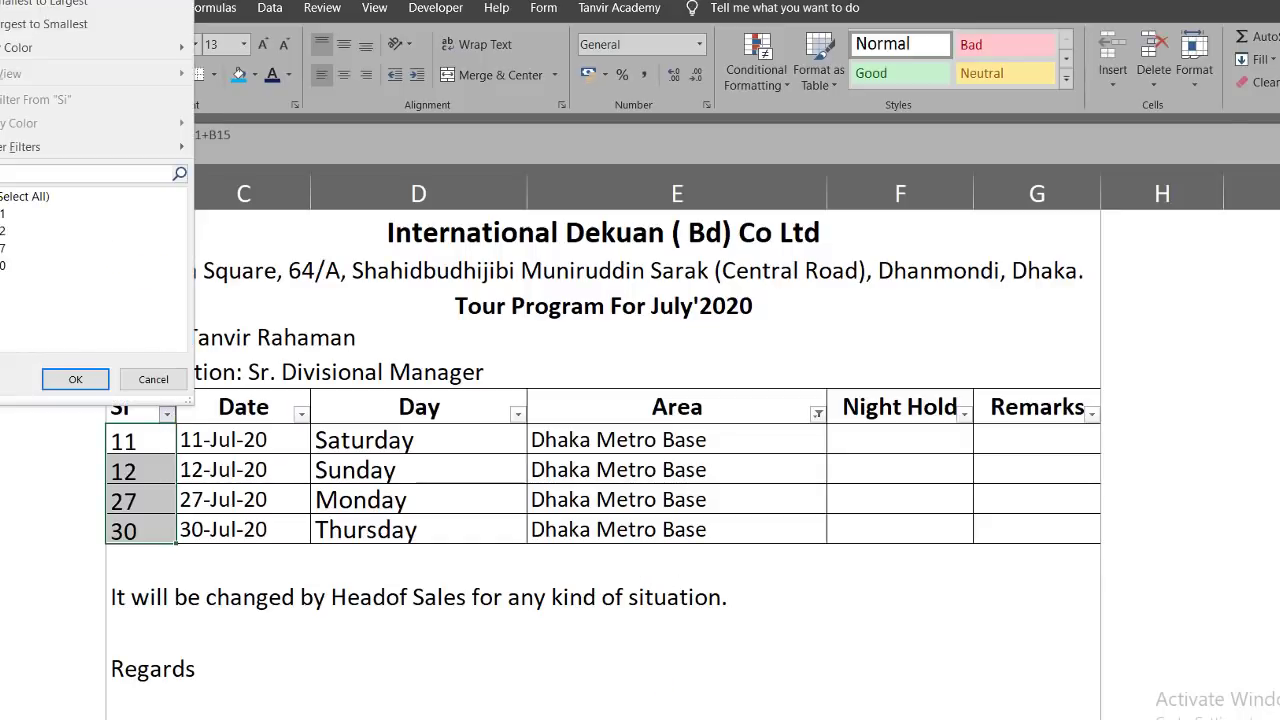
{"action": "left_click", "coordinate": [143, 383]}
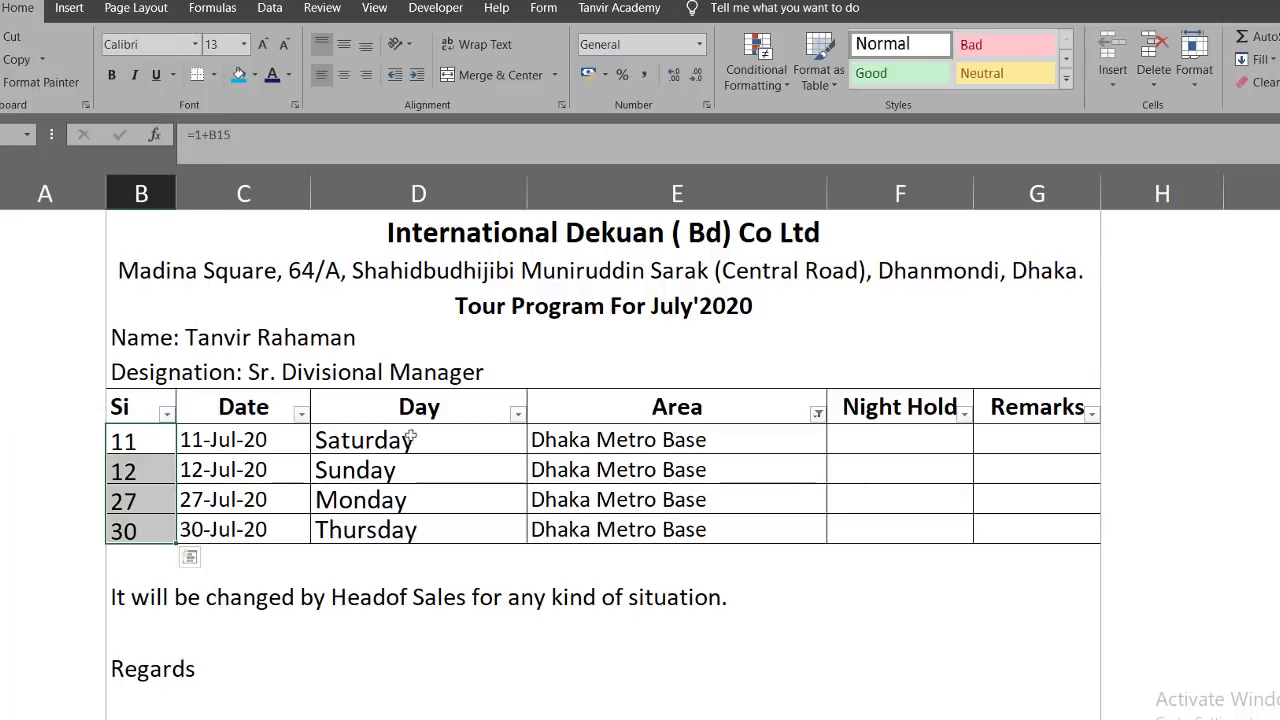
{"action": "left_click", "coordinate": [818, 413]}
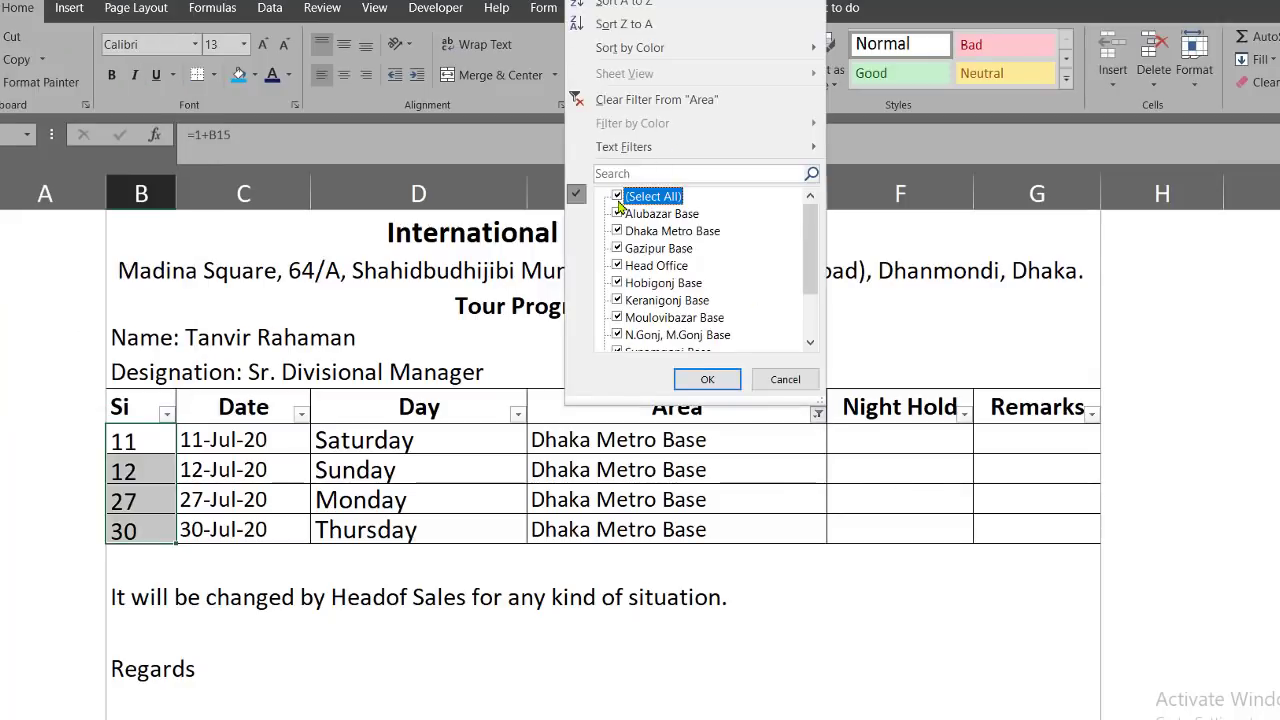
{"action": "left_click", "coordinate": [700, 382]}
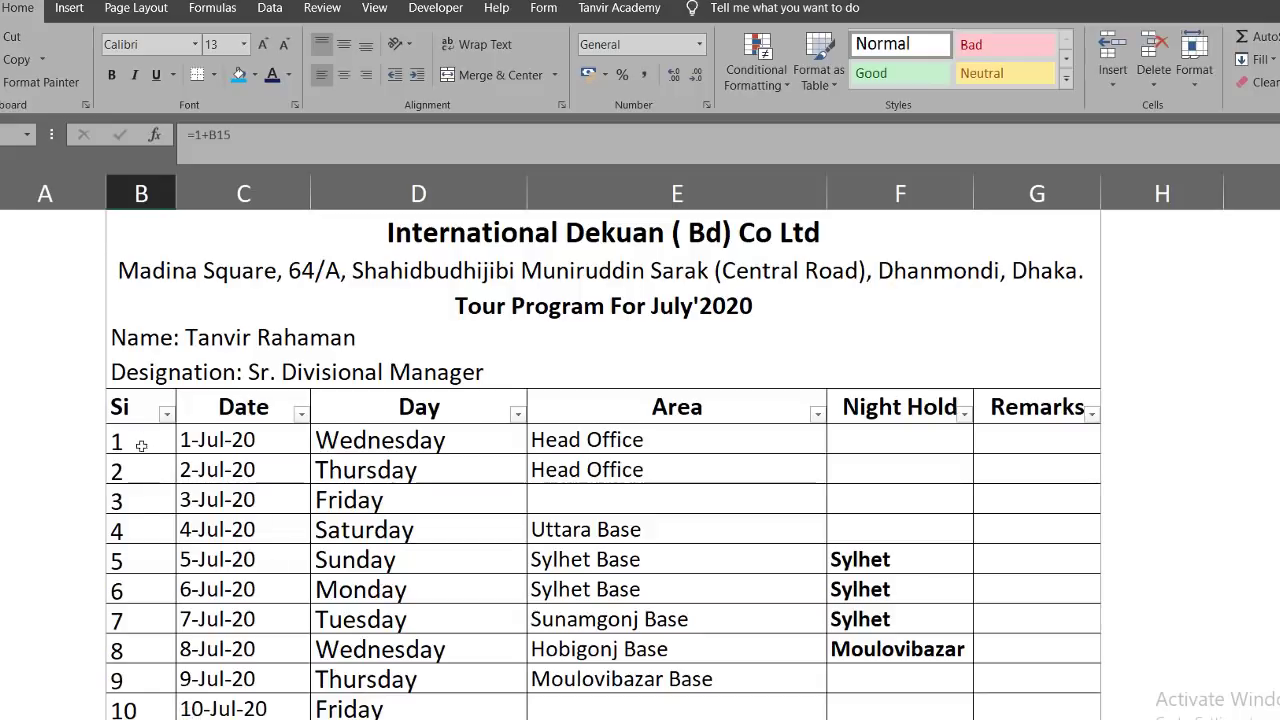
- Clear the Si serial numbers and begin a formula with = in cell B6
{"action": "left_click_drag", "start_coordinate": [141, 445], "coordinate": [147, 717]}
{"action": "scroll", "coordinate": [147, 600], "scroll_direction": "up", "scroll_amount": 7}
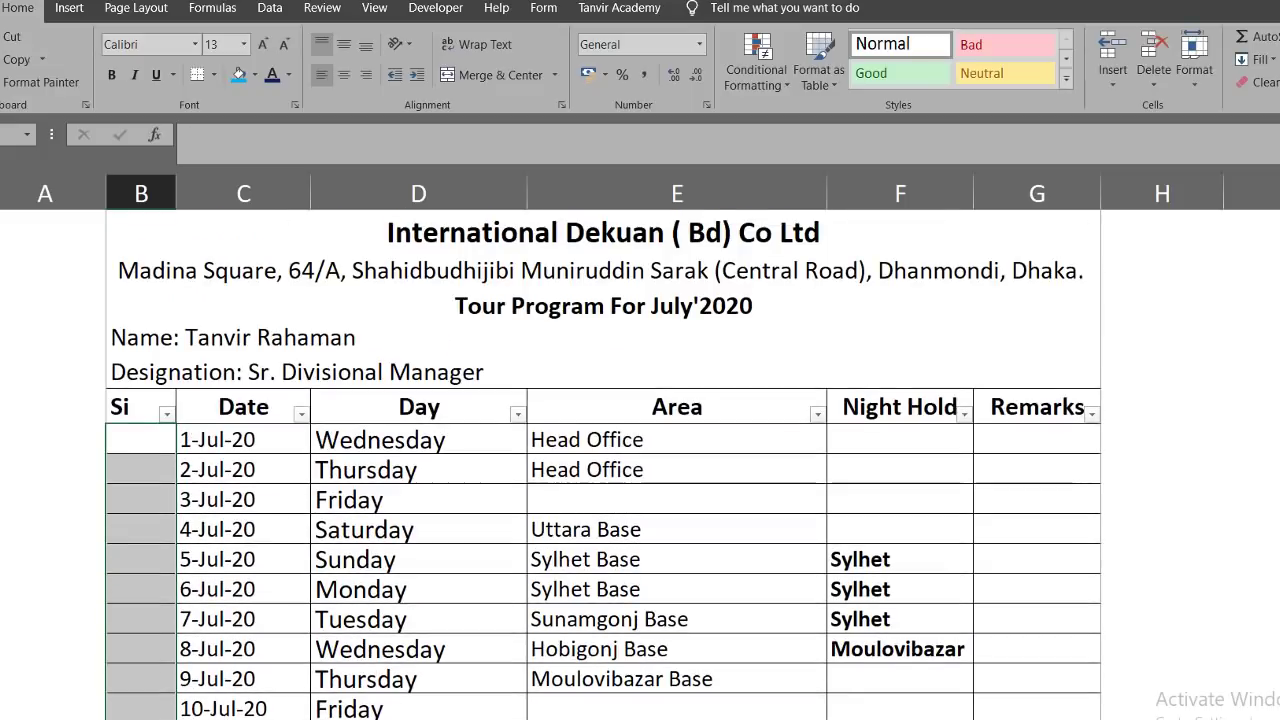
{"action": "left_click", "coordinate": [138, 446]}
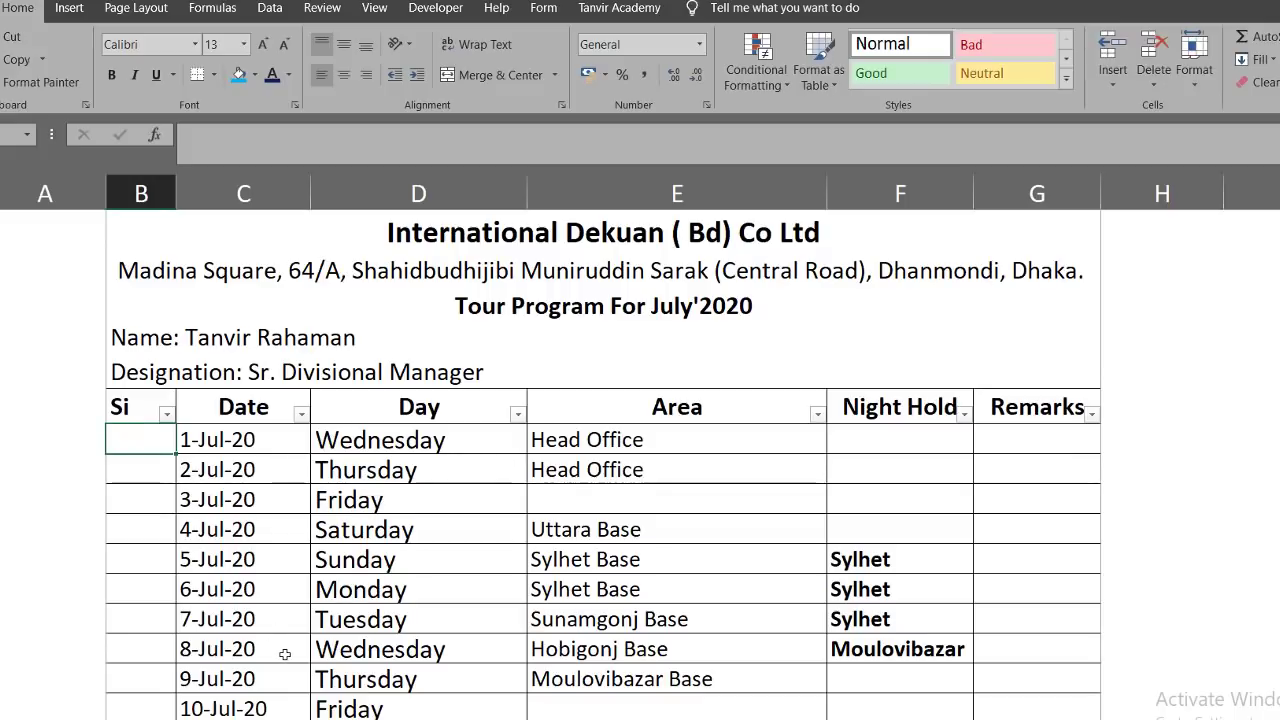
{"action": "type", "text": "="}
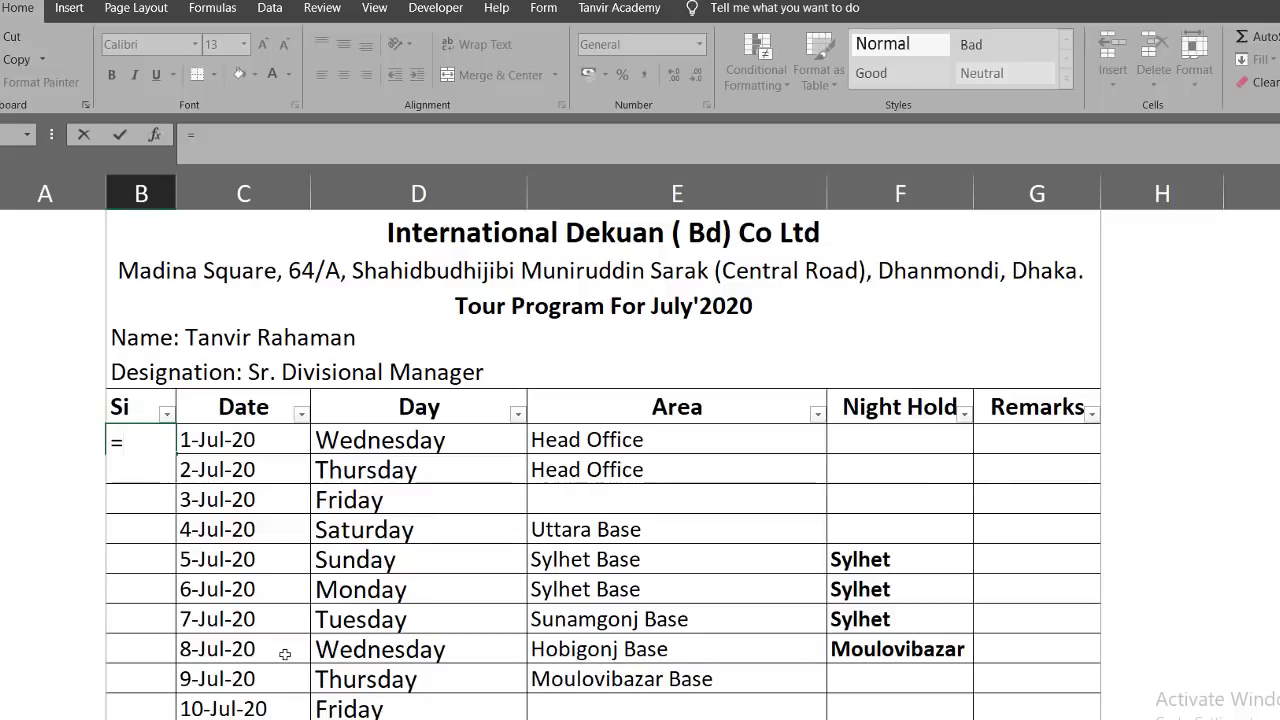
- Enter =SUBTOTAL( in B6 with function number 3 (COUNTA) as the first argument
{"action": "type", "text": "subt"}
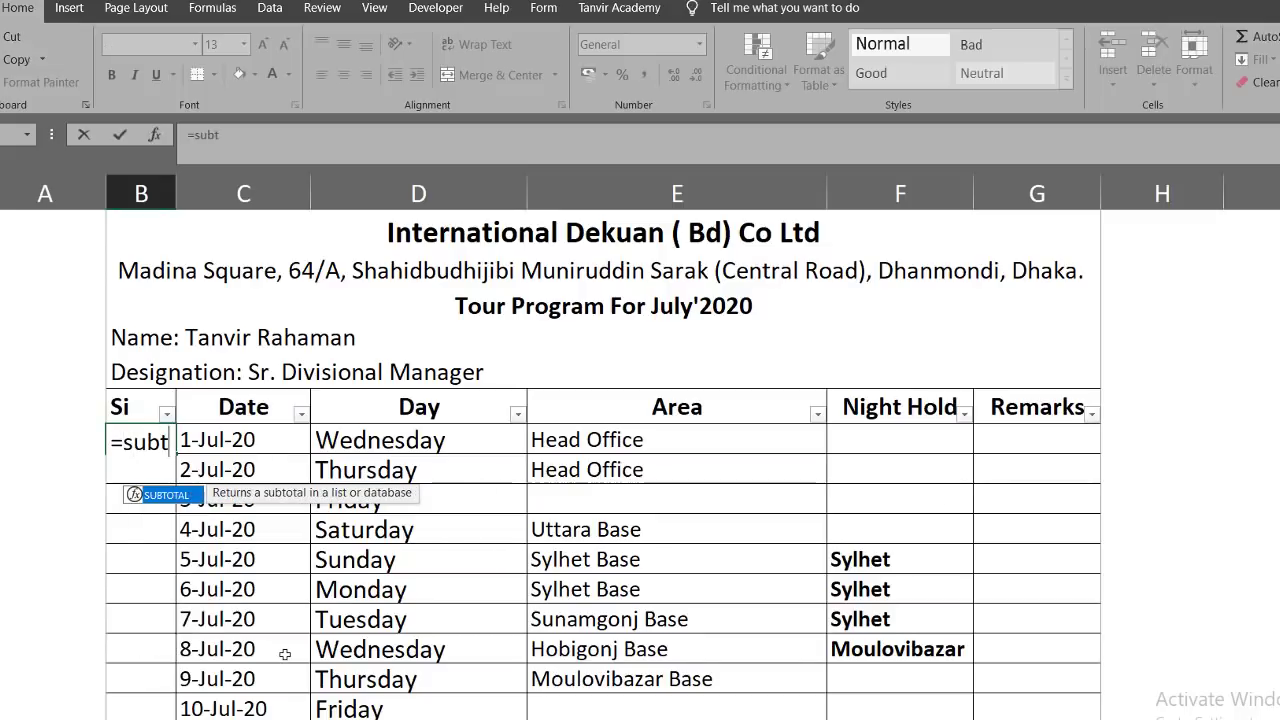
{"action": "key", "text": "Tab"}
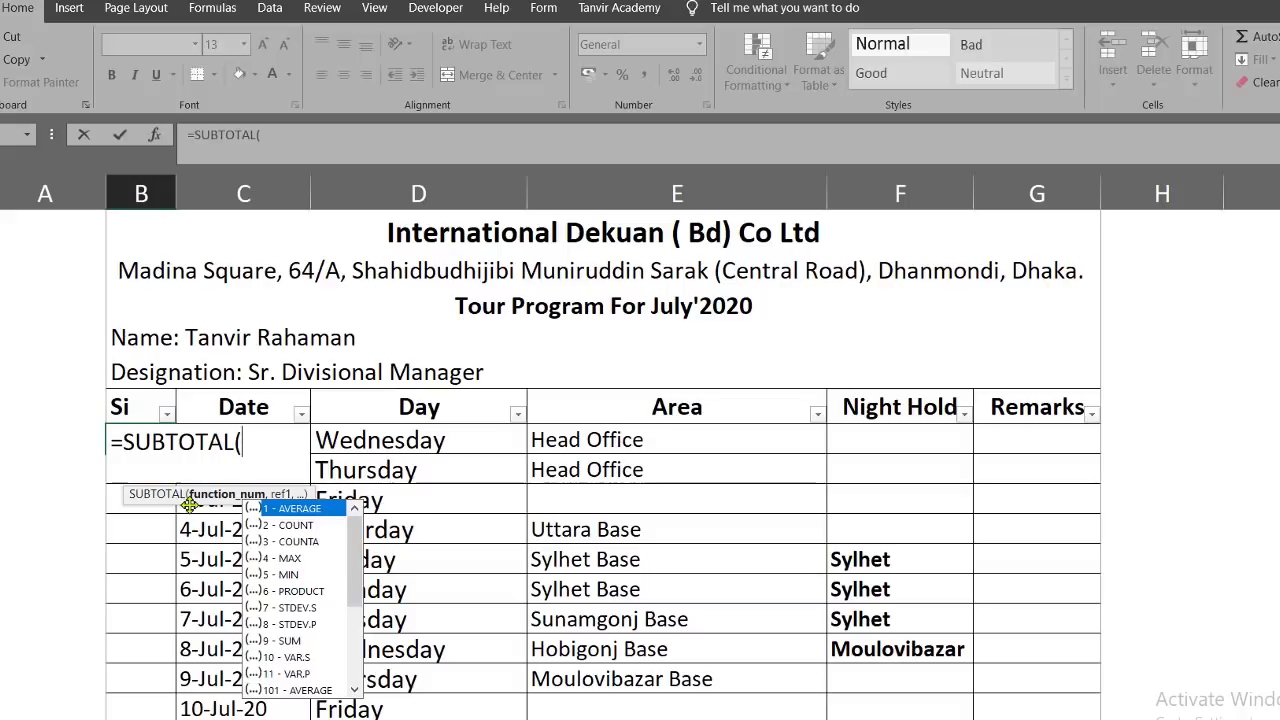
{"action": "left_click_drag", "start_coordinate": [180, 500], "coordinate": [108, 490]}
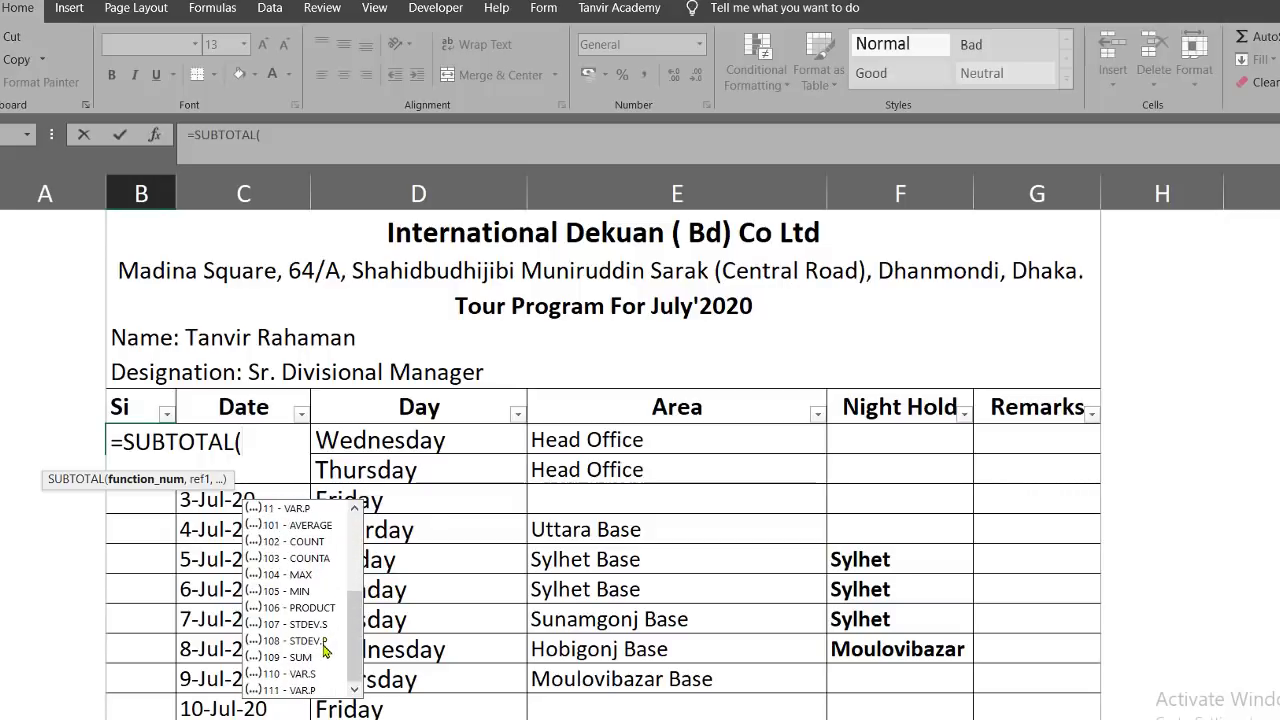
{"action": "scroll", "coordinate": [317, 673], "scroll_direction": "down", "scroll_amount": 1}
{"action": "scroll", "coordinate": [317, 673], "scroll_direction": "up", "scroll_amount": 1}
{"action": "scroll", "coordinate": [314, 603], "scroll_direction": "down", "scroll_amount": 9}
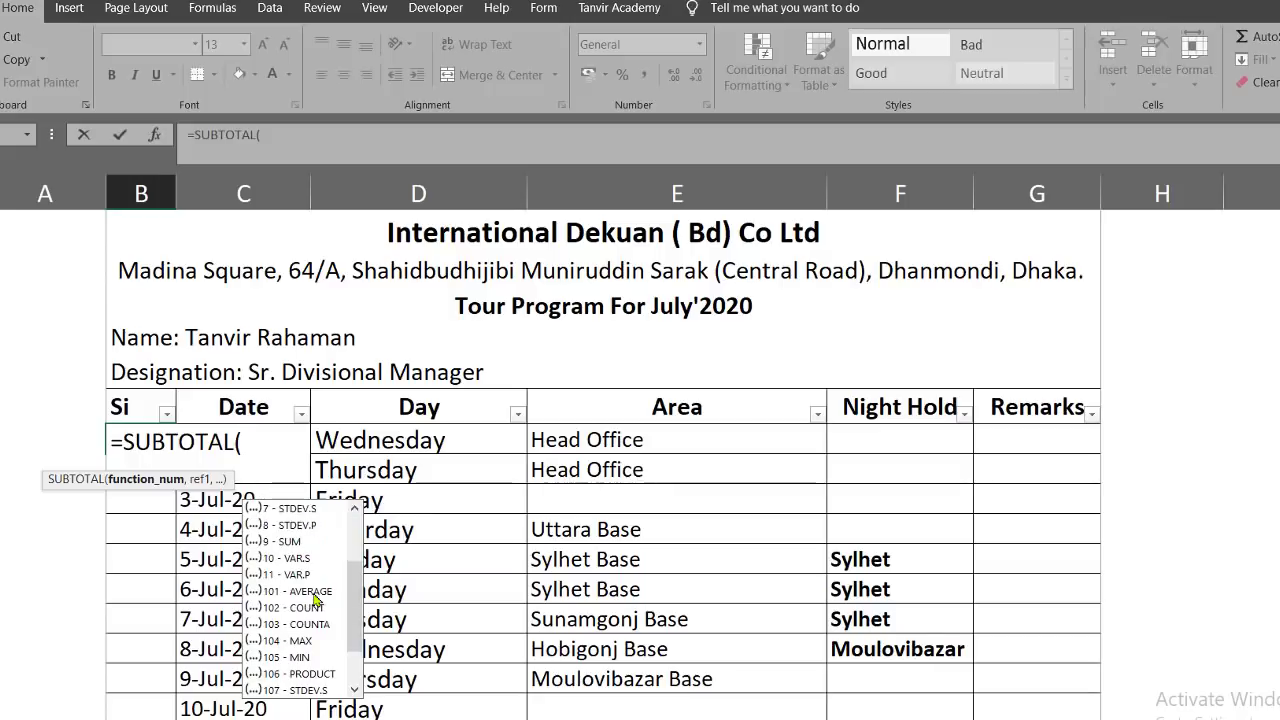
{"action": "scroll", "coordinate": [314, 600], "scroll_direction": "up", "scroll_amount": 8}
{"action": "scroll", "coordinate": [305, 560], "scroll_direction": "up", "scroll_amount": 1}
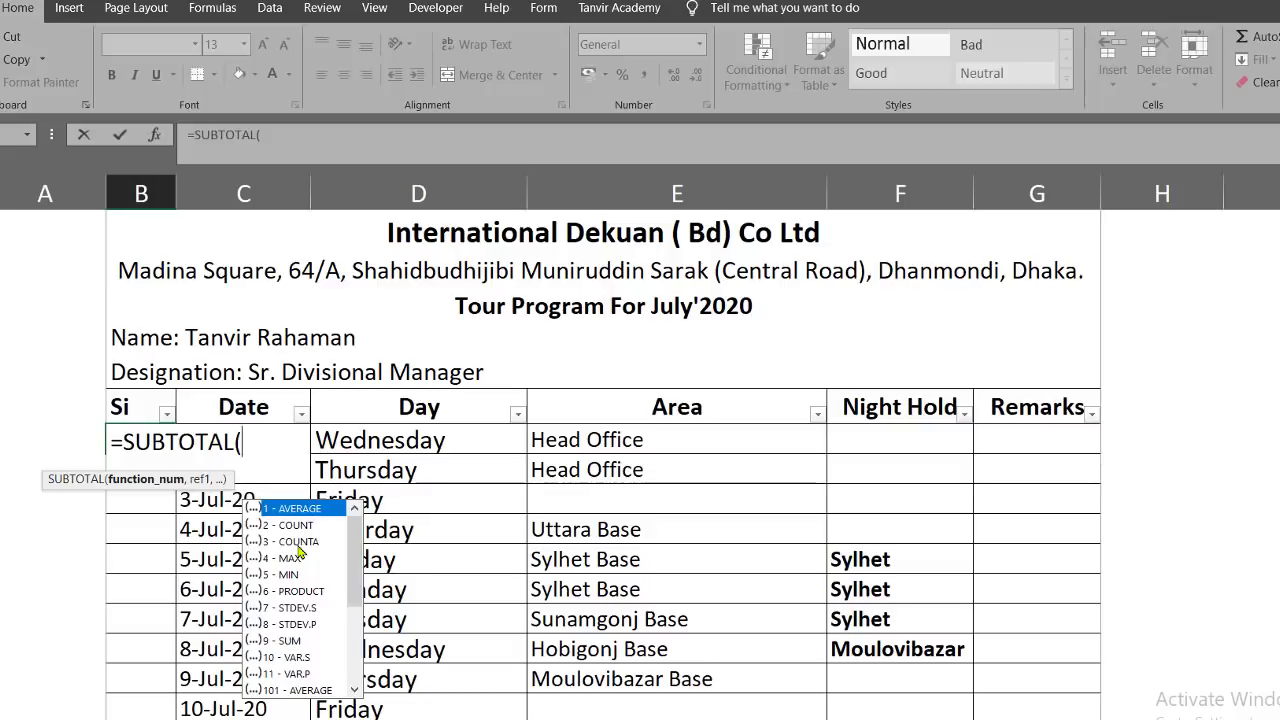
{"action": "double_click", "coordinate": [305, 543]}
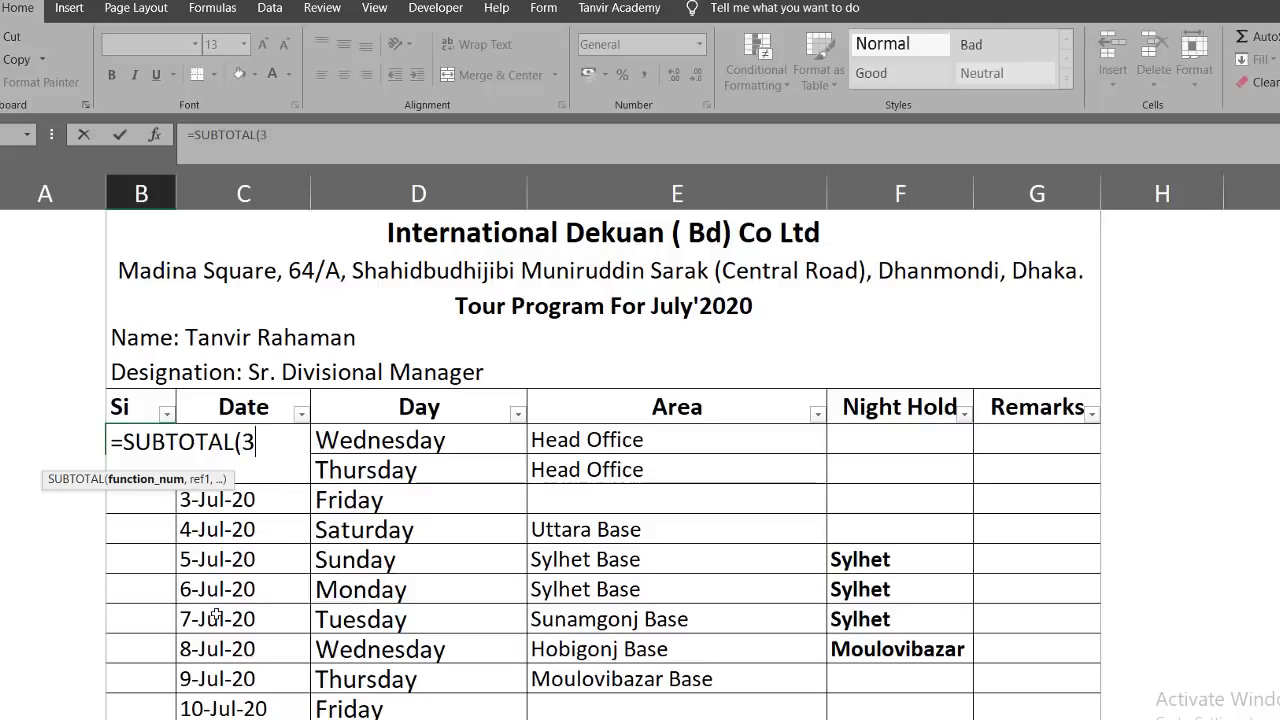
- Complete =SUBTOTAL(3,C6:C6) in B6 and fill it down to B12, each showing 1
{"action": "type", "text": ","}
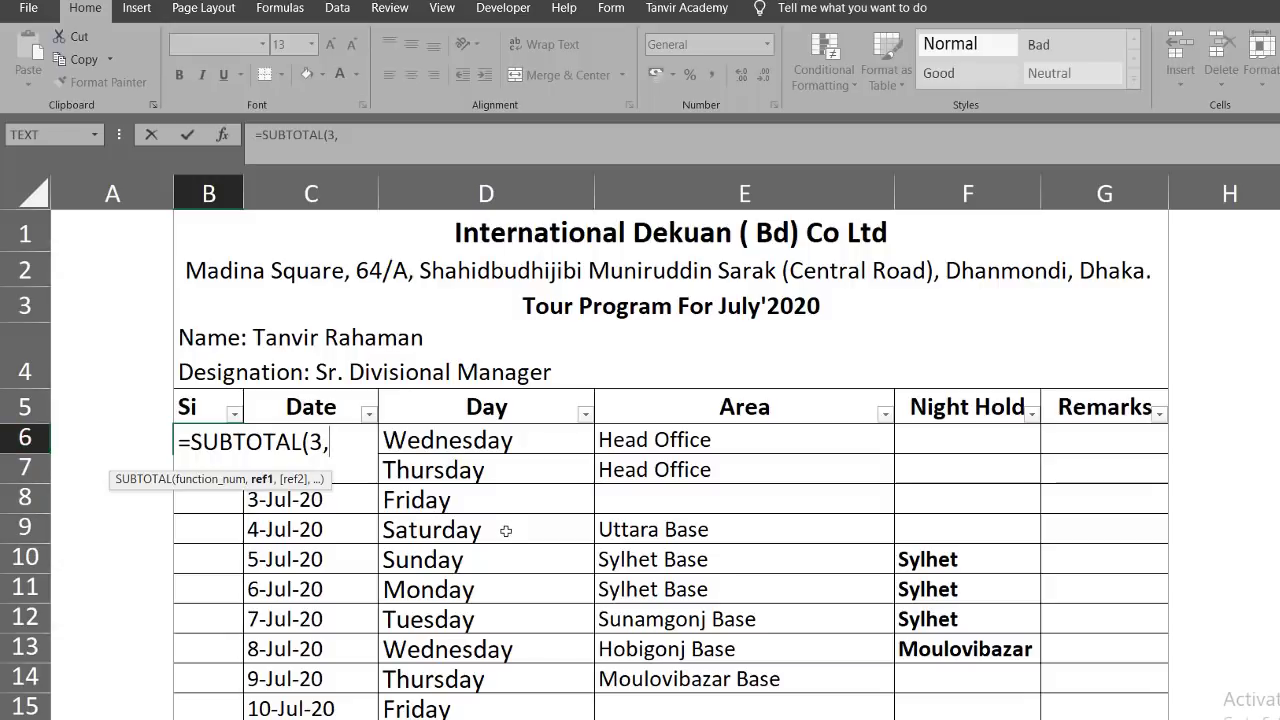
{"action": "type", "text": "C6:"}
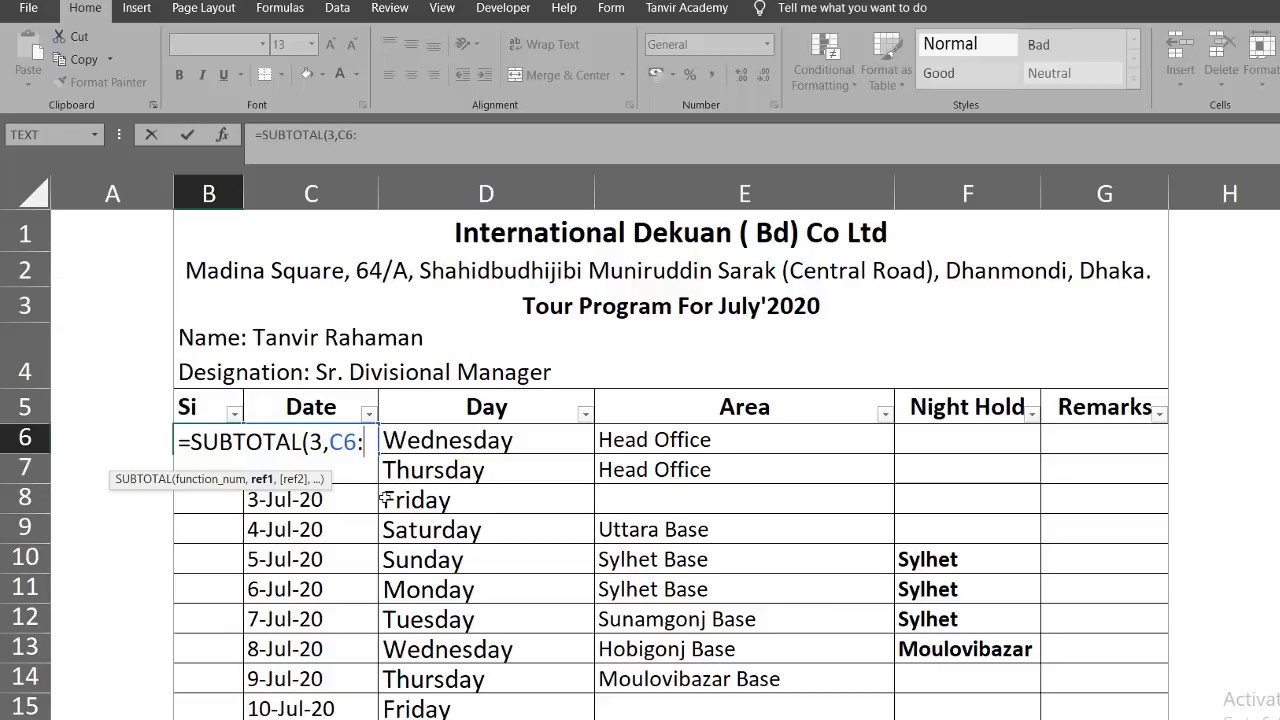
{"action": "type", "text": "C6"}
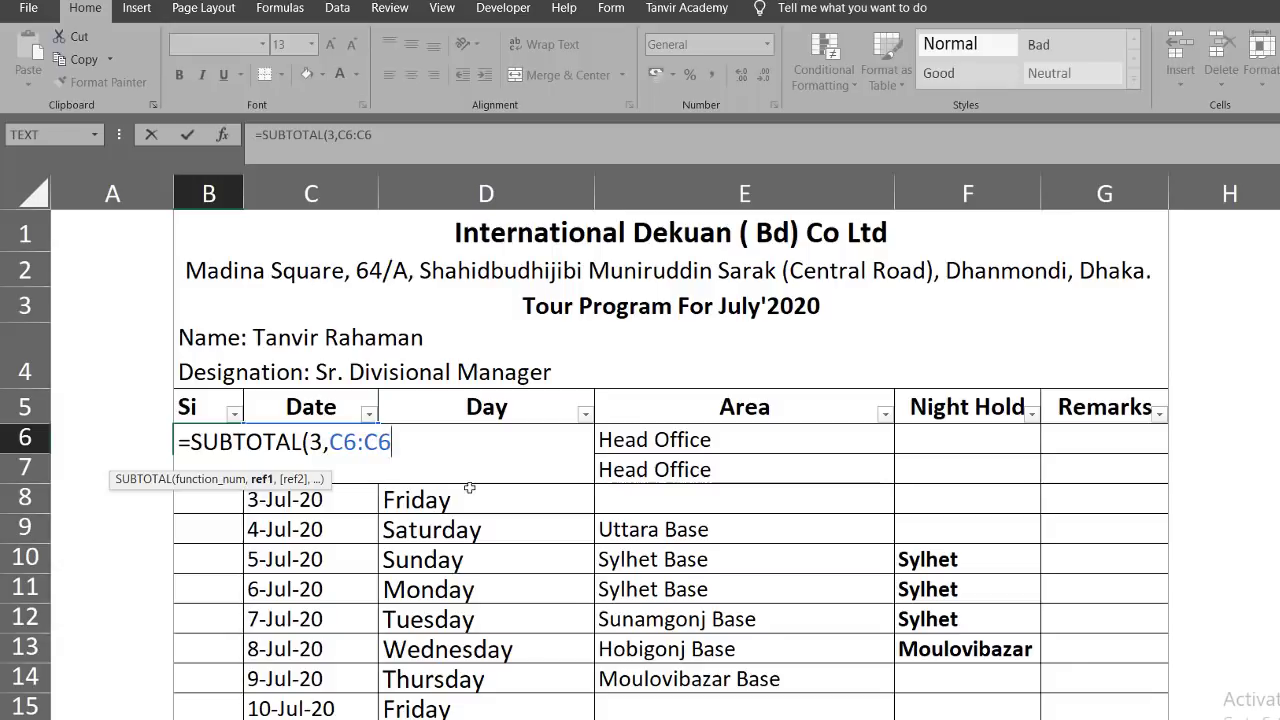
{"action": "type", "text": ")"}
{"action": "key", "text": "Return"}
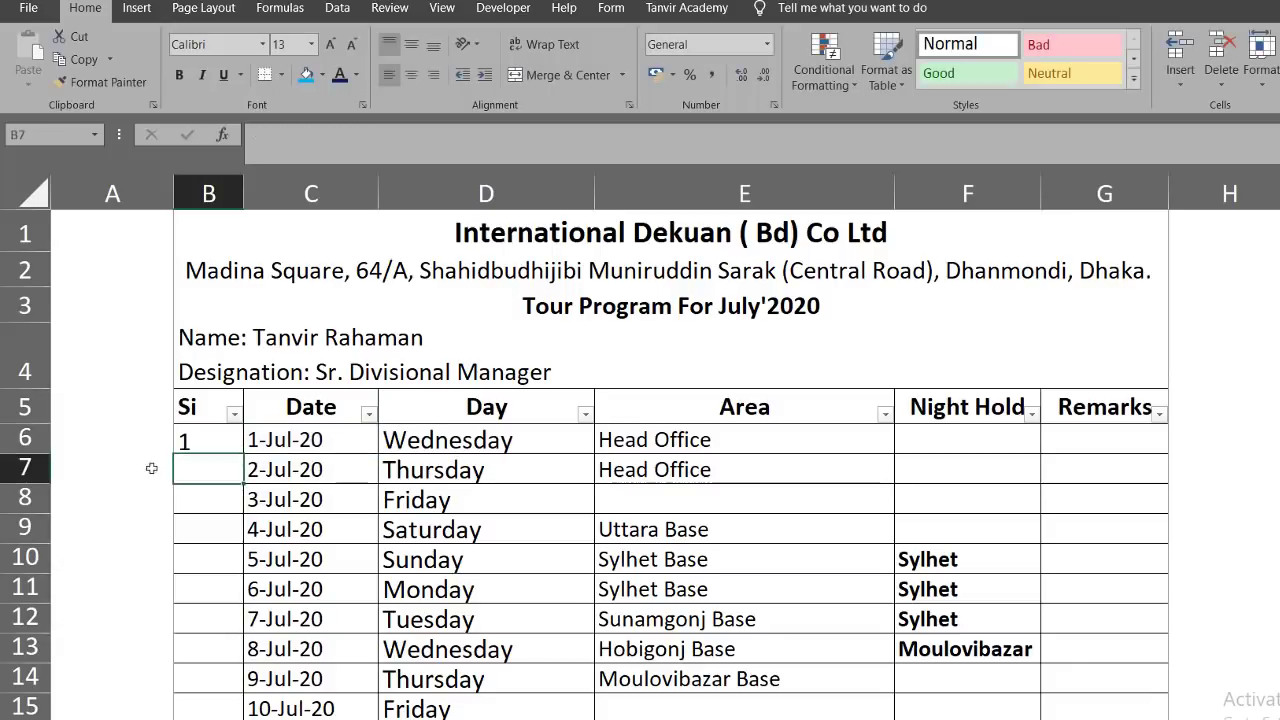
{"action": "left_click", "coordinate": [183, 441]}
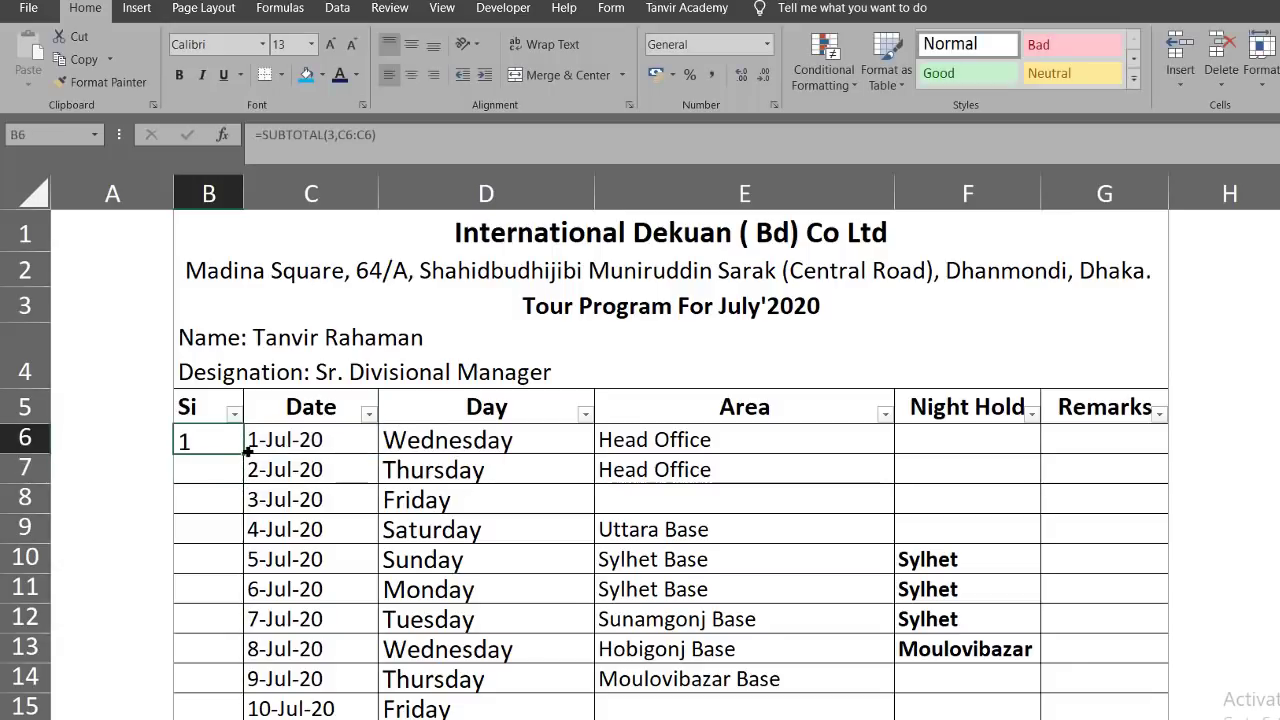
{"action": "left_click_drag", "start_coordinate": [247, 452], "coordinate": [250, 650]}
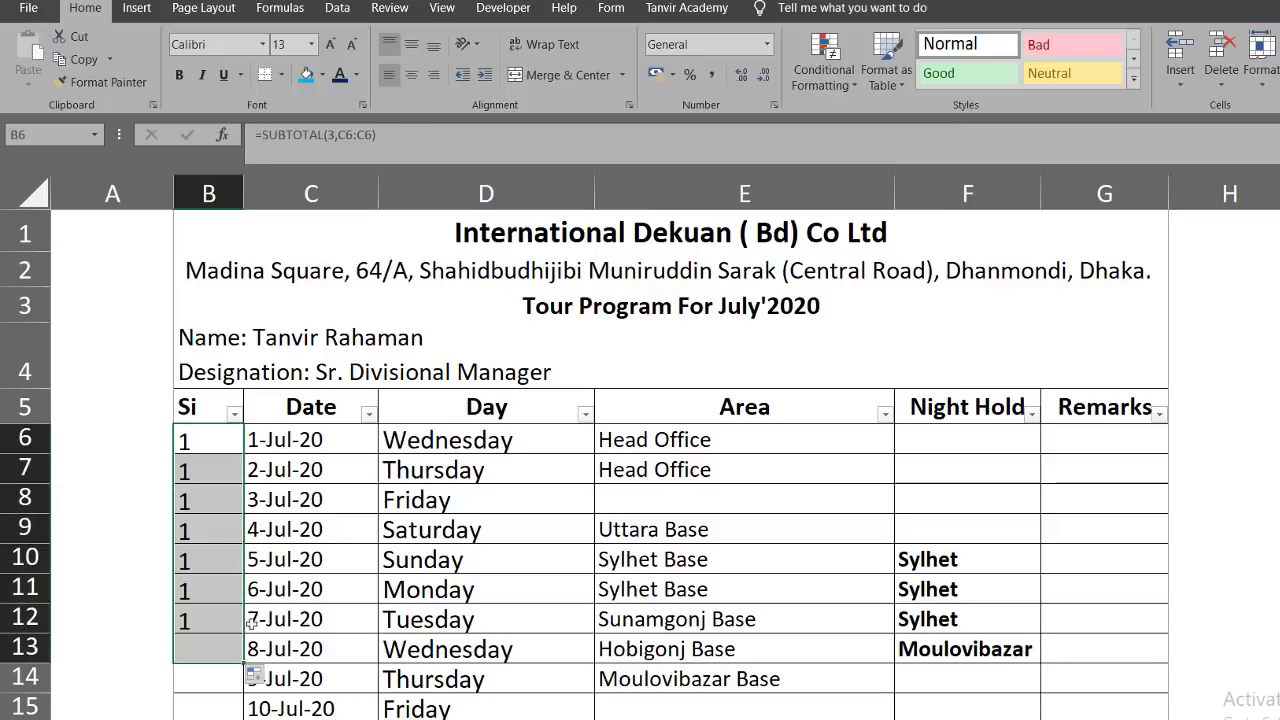
- Anchor the first C6 with F4 so B6 reads =SUBTOTAL(3,$C$6:C6)
{"action": "left_click", "coordinate": [208, 468]}
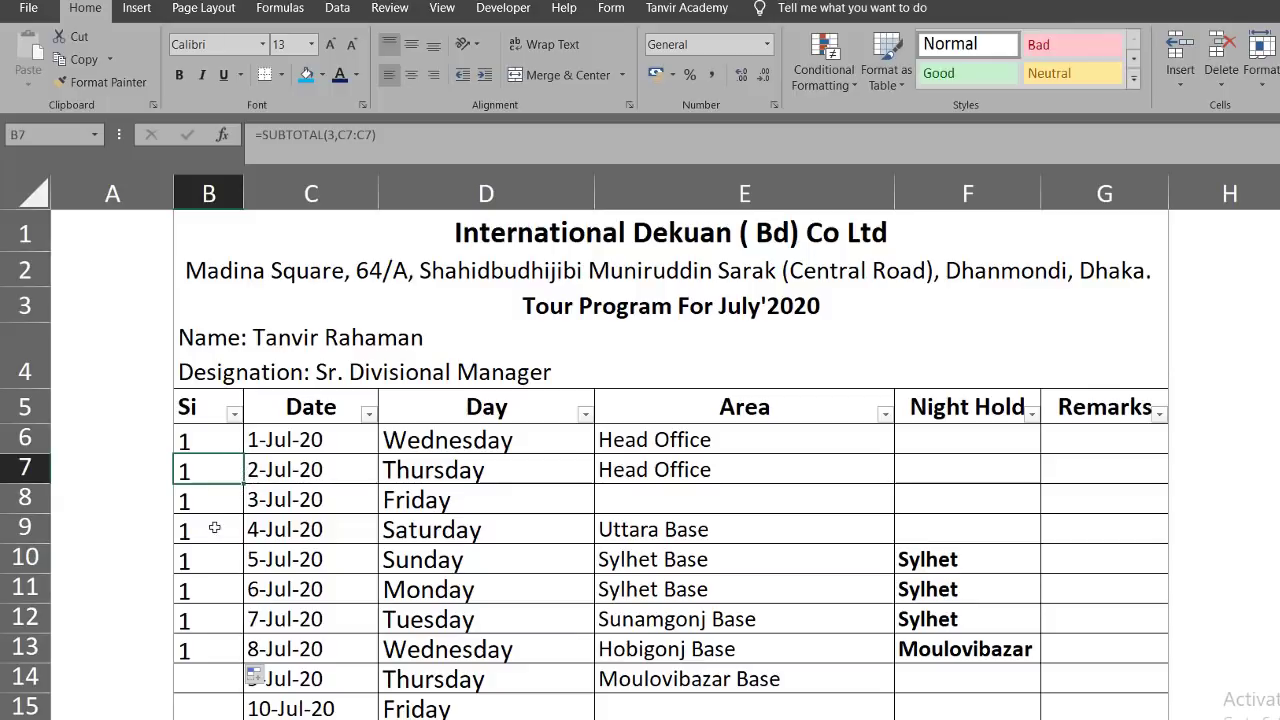
{"action": "double_click", "coordinate": [211, 437]}
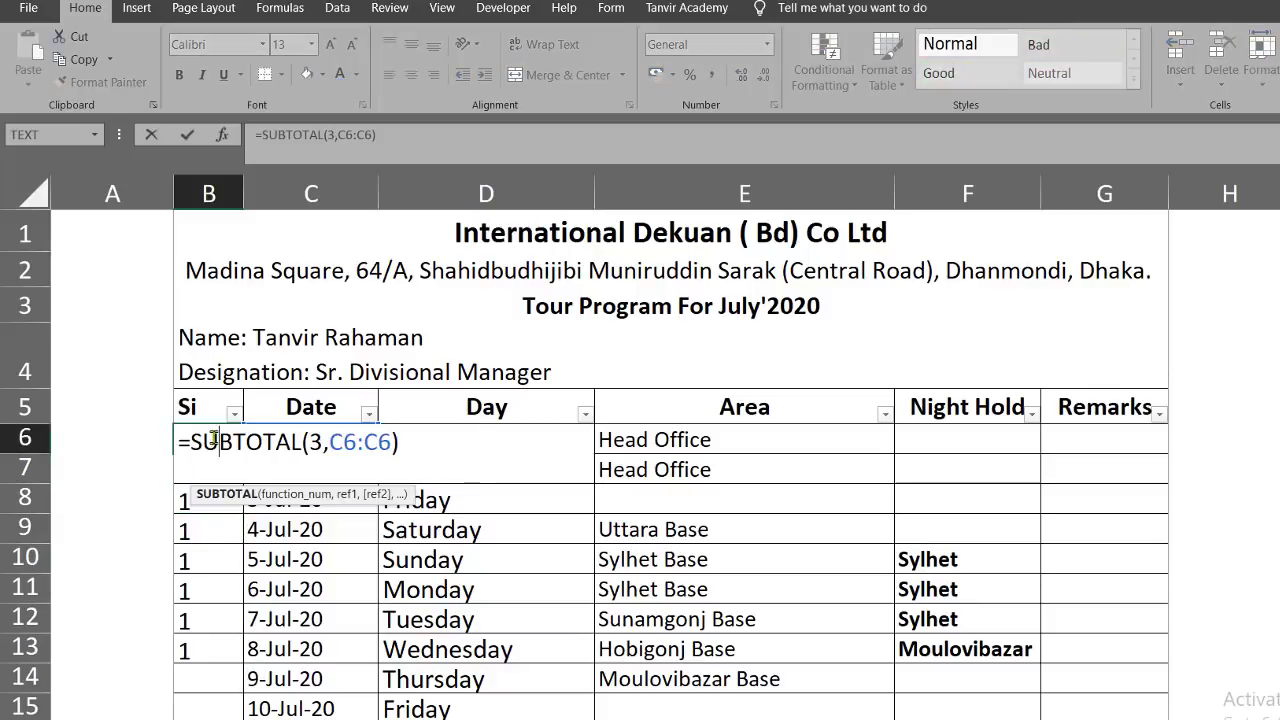
{"action": "left_click", "coordinate": [355, 441]}
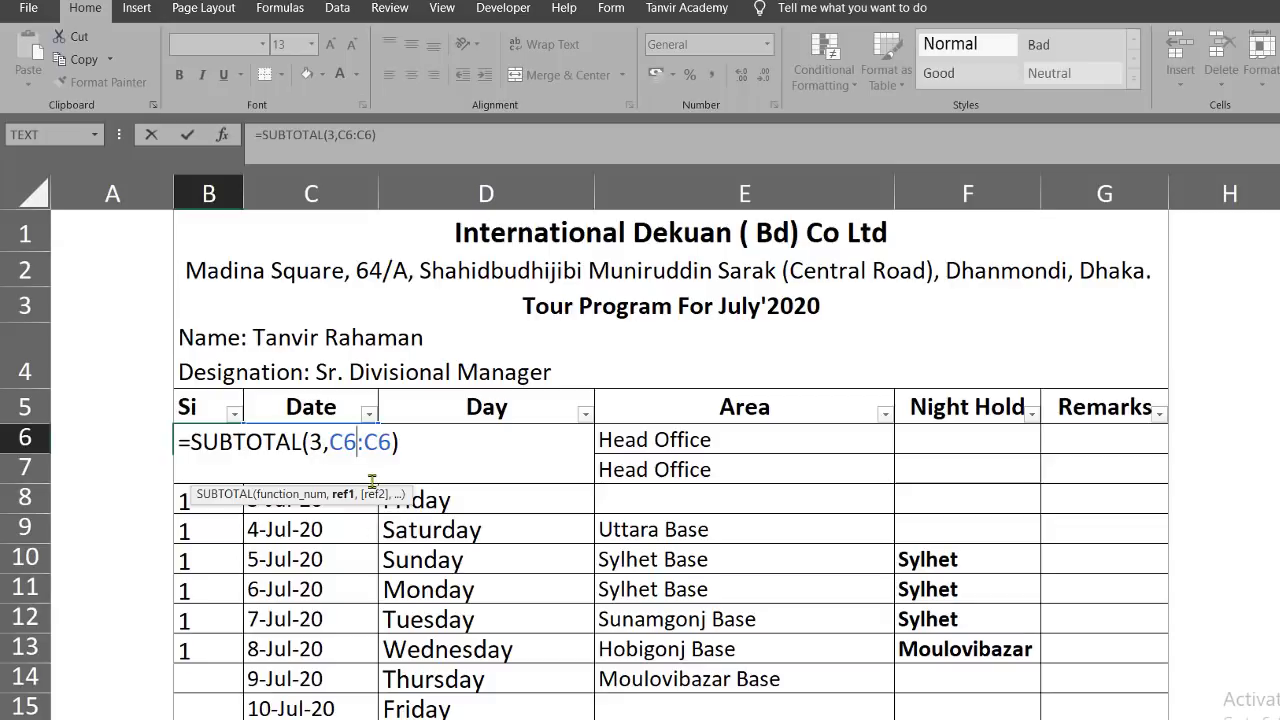
{"action": "left_click", "coordinate": [396, 442]}
{"action": "left_click", "coordinate": [355, 442]}
{"action": "key", "text": "F4"}
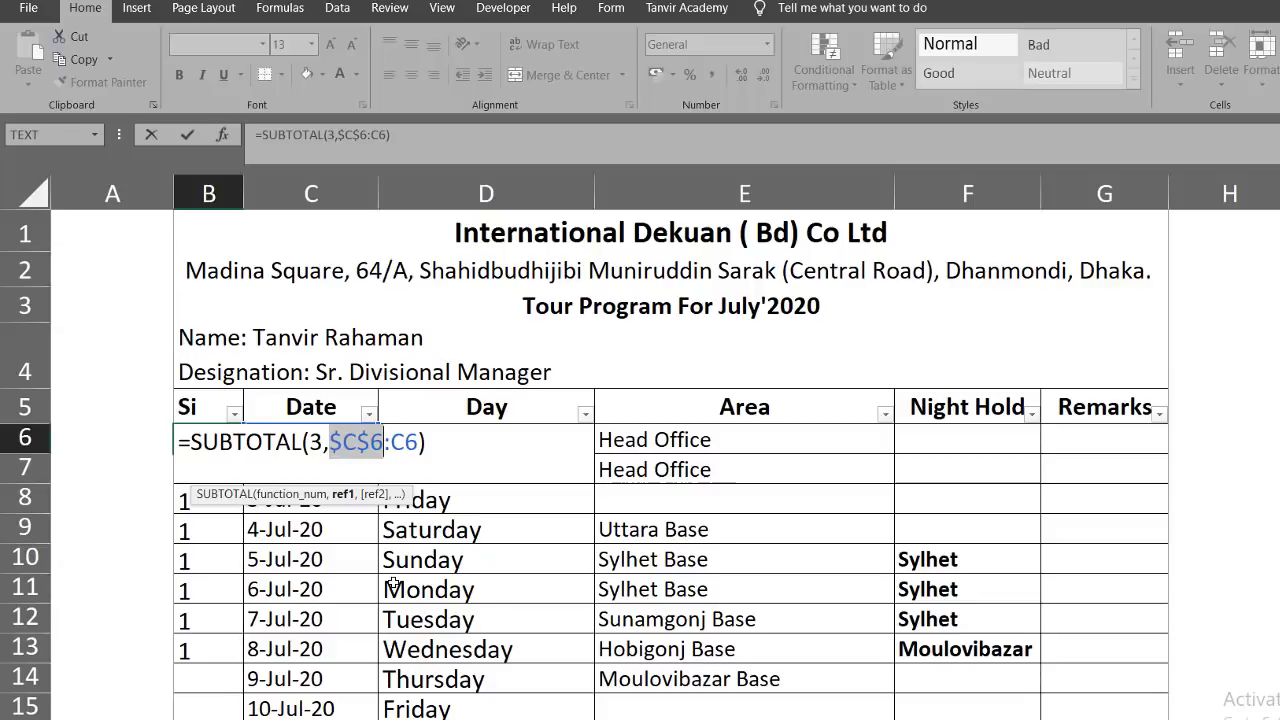
{"action": "left_click", "coordinate": [434, 448]}
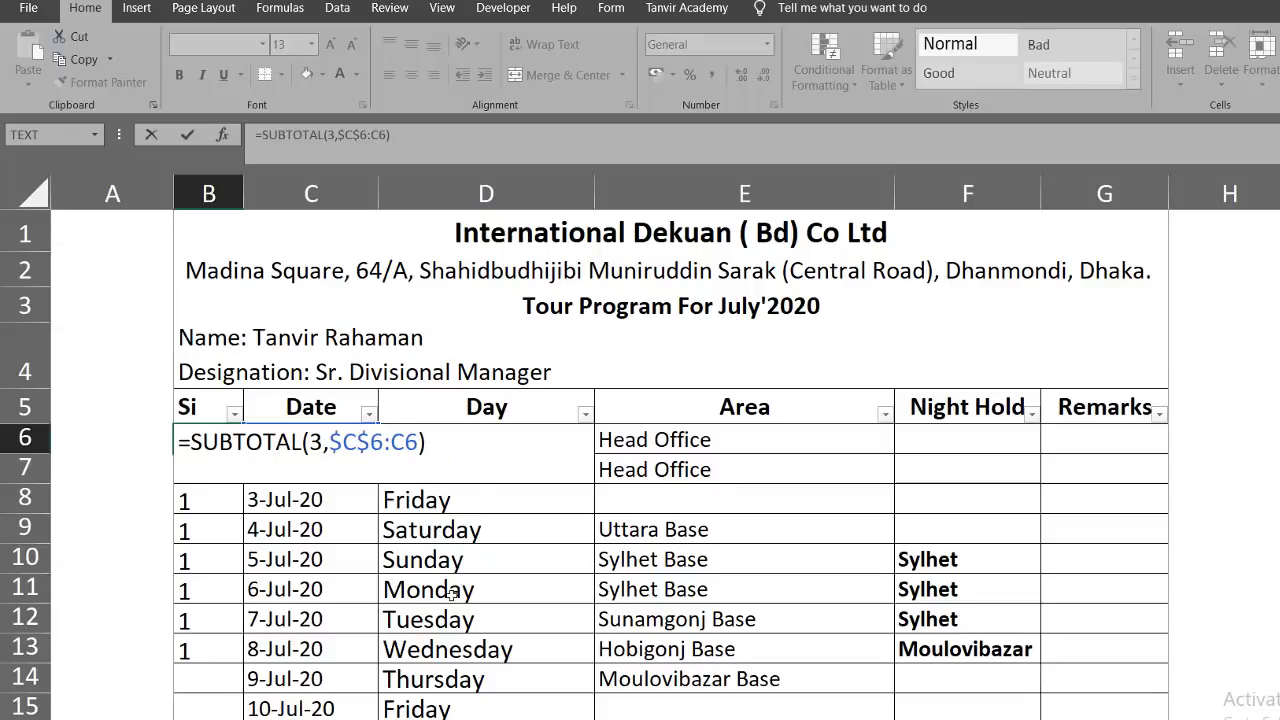
{"action": "key", "text": "Return"}
{"action": "left_click", "coordinate": [200, 443]}
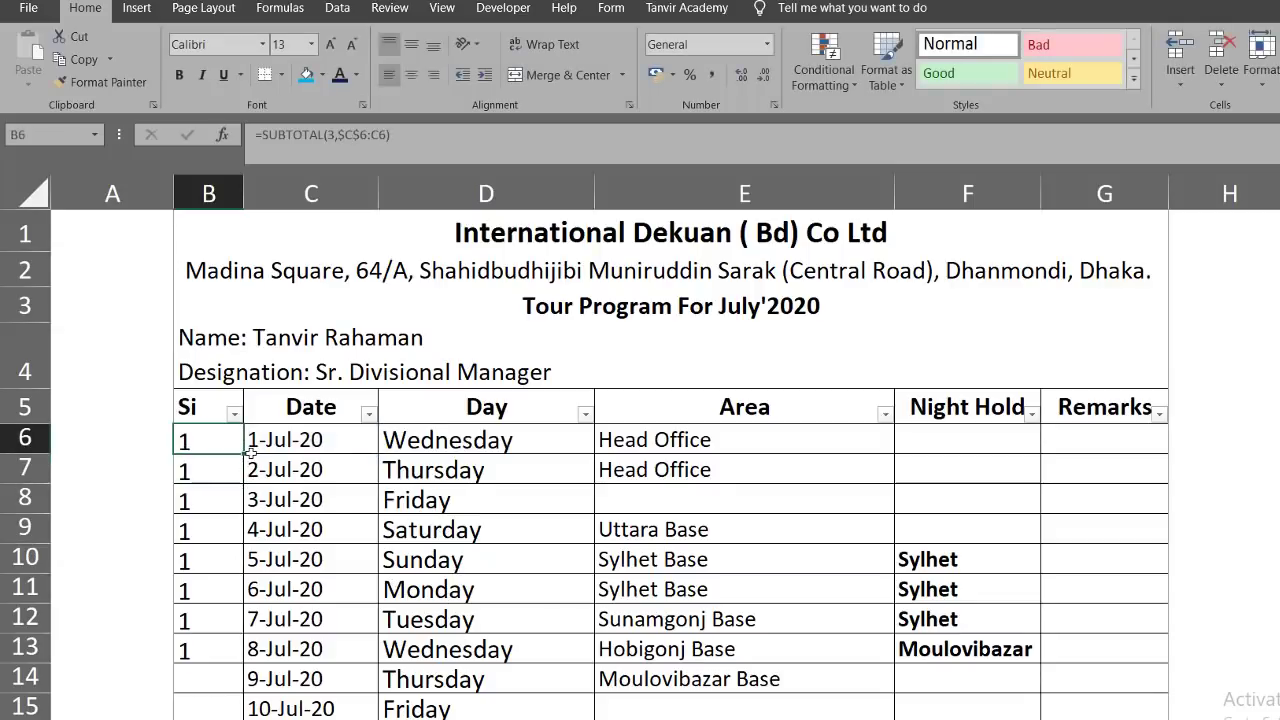
- Fill B6's anchored formula down to row 35, numbering Si 1 to 30, and verify B6 and B7
{"action": "left_click_drag", "start_coordinate": [250, 453], "coordinate": [210, 700]}
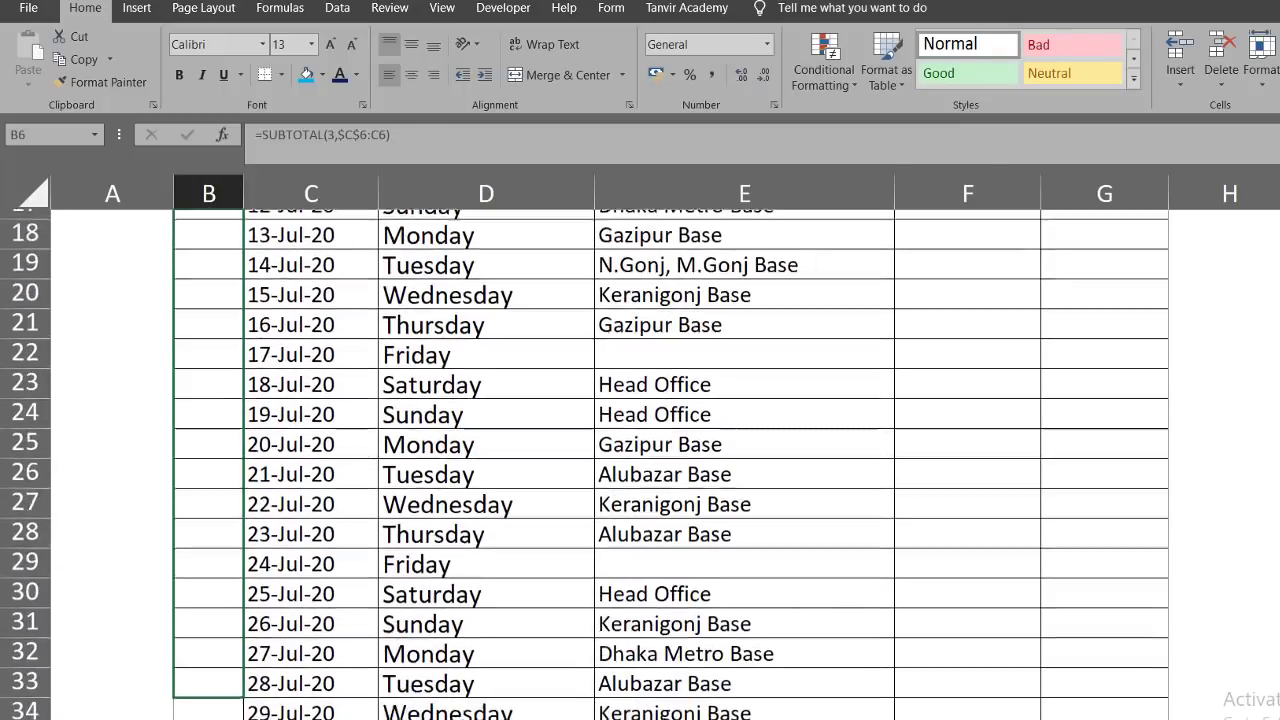
{"action": "left_click_drag", "start_coordinate": [210, 700], "coordinate": [234, 677]}
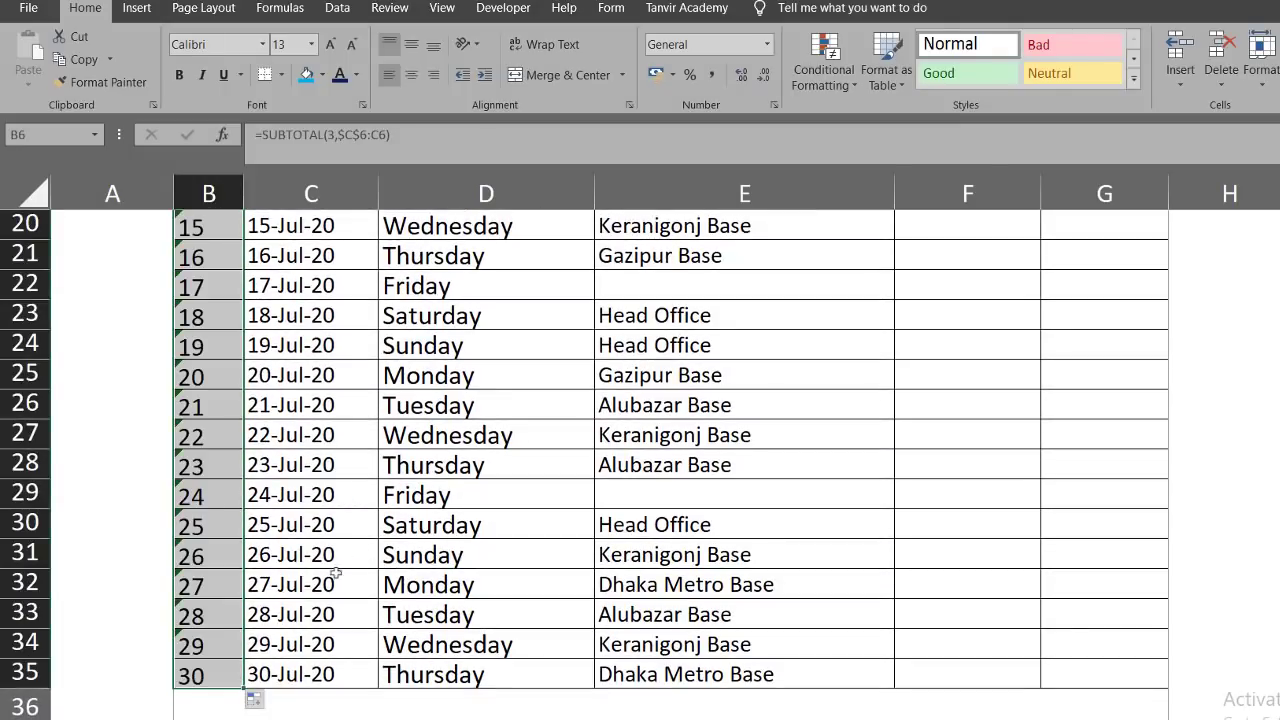
{"action": "scroll", "coordinate": [336, 573], "scroll_direction": "up", "scroll_amount": 4}
{"action": "scroll", "coordinate": [336, 573], "scroll_direction": "up", "scroll_amount": 3}
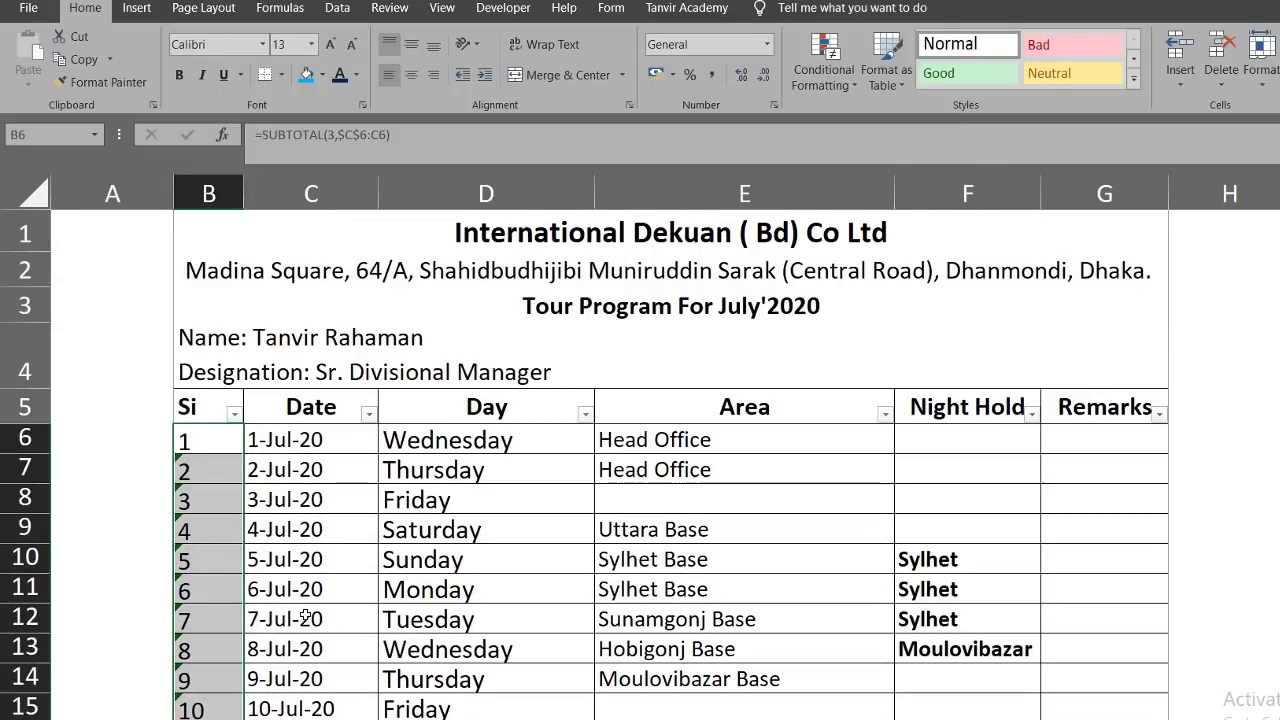
{"action": "left_click", "coordinate": [226, 475]}
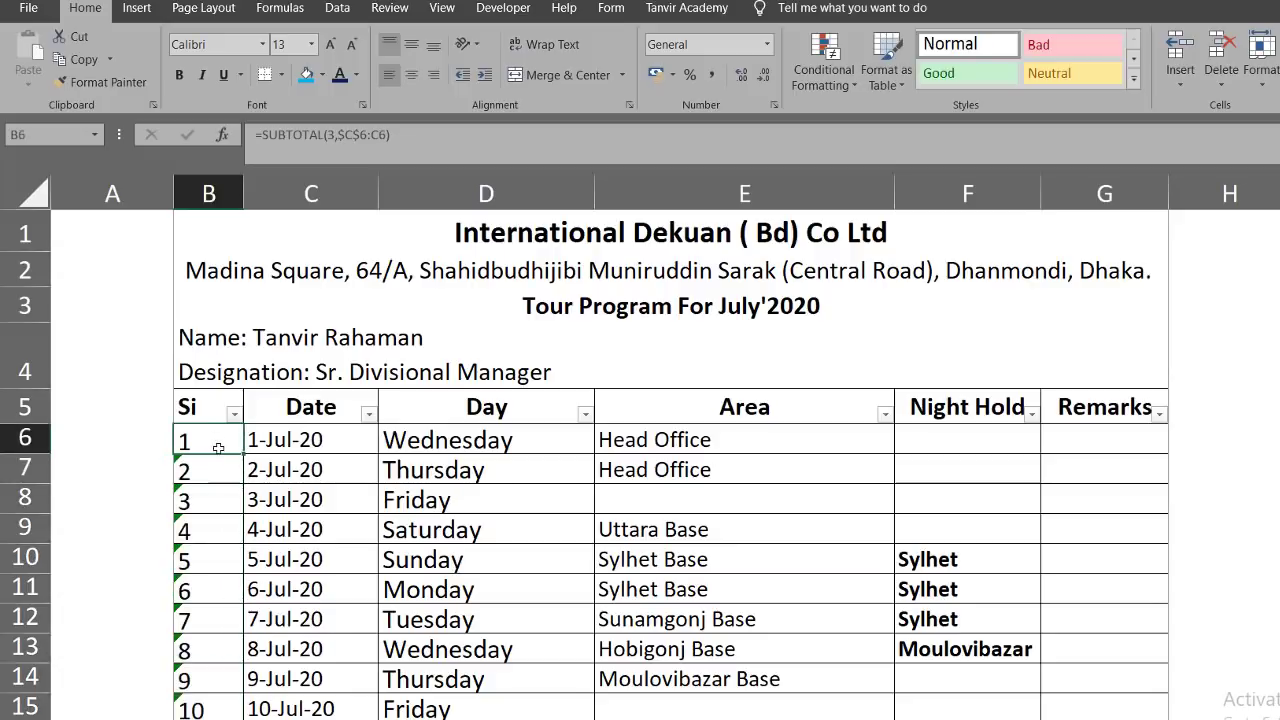
{"action": "left_click", "coordinate": [212, 446]}
- Filter the Day column to Thursday only, leaving five rows with Si renumbered 1–5
{"action": "left_click", "coordinate": [585, 414]}
{"action": "left_click", "coordinate": [563, 422]}
{"action": "left_click", "coordinate": [563, 422]}
{"action": "left_click", "coordinate": [585, 414]}
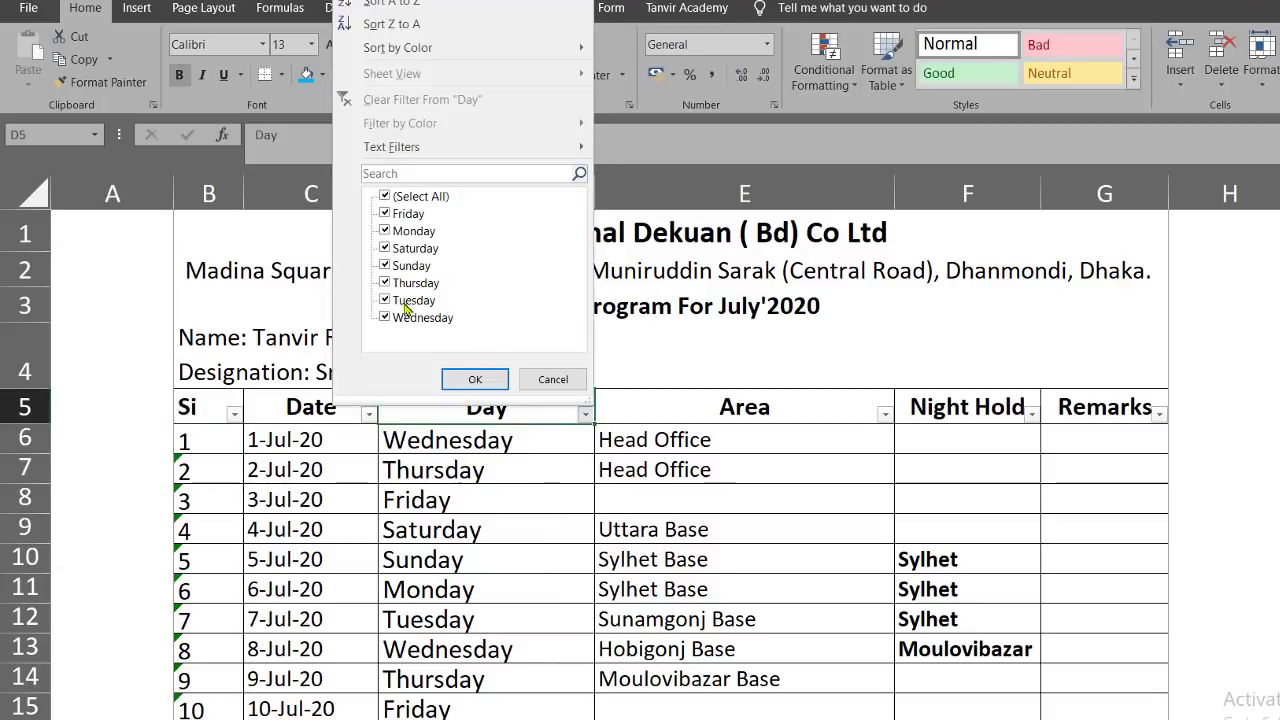
{"action": "left_click", "coordinate": [386, 196]}
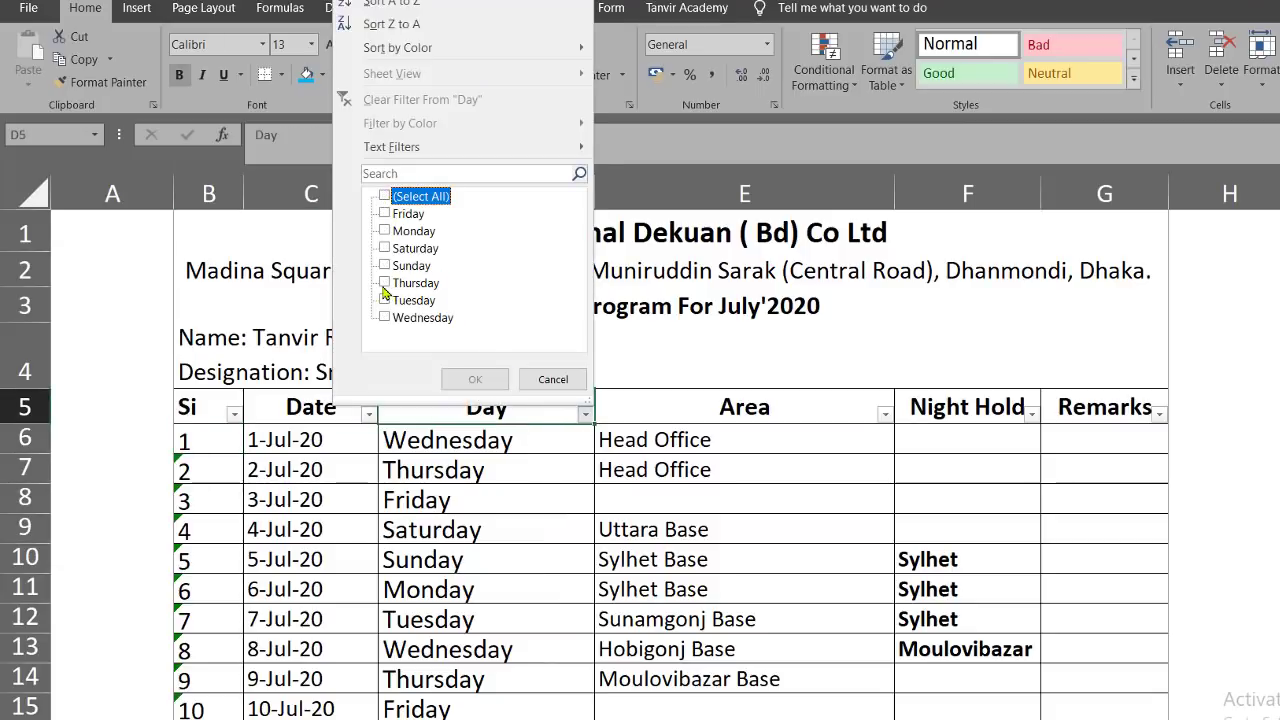
{"action": "left_click", "coordinate": [384, 283]}
{"action": "left_click", "coordinate": [468, 379]}
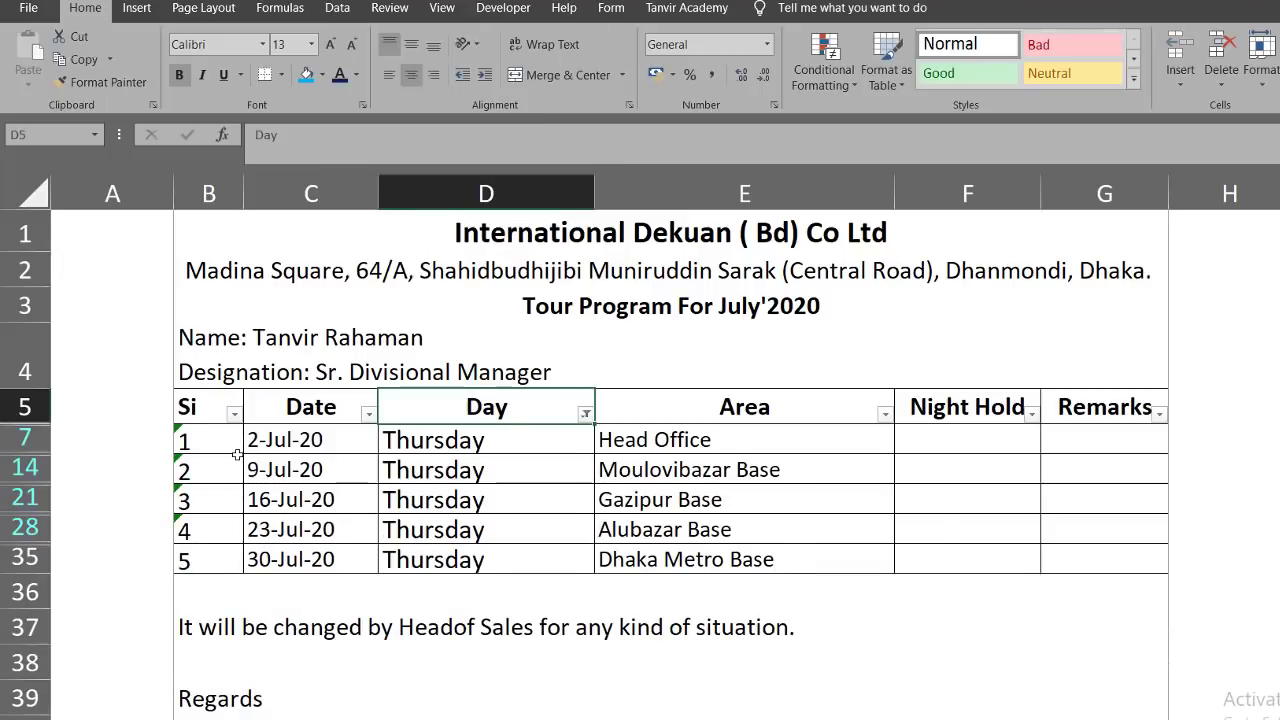
{"action": "left_click", "coordinate": [585, 413]}
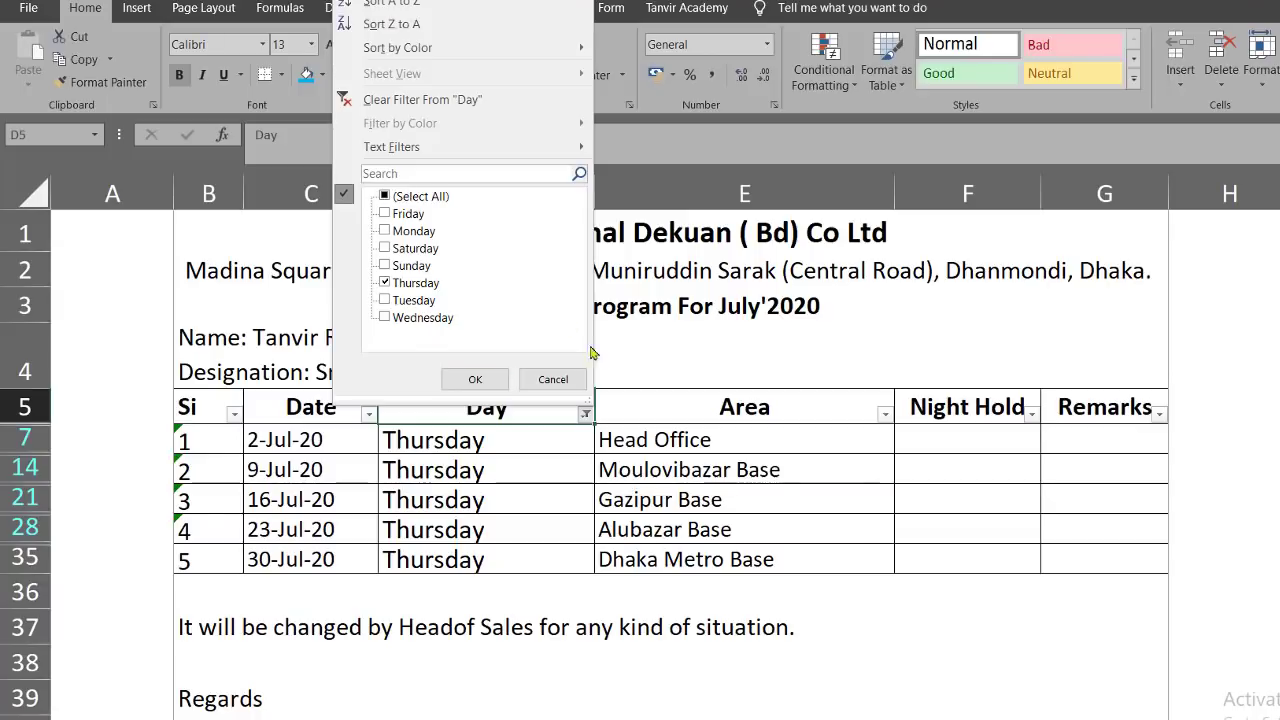
{"action": "left_click", "coordinate": [530, 493]}
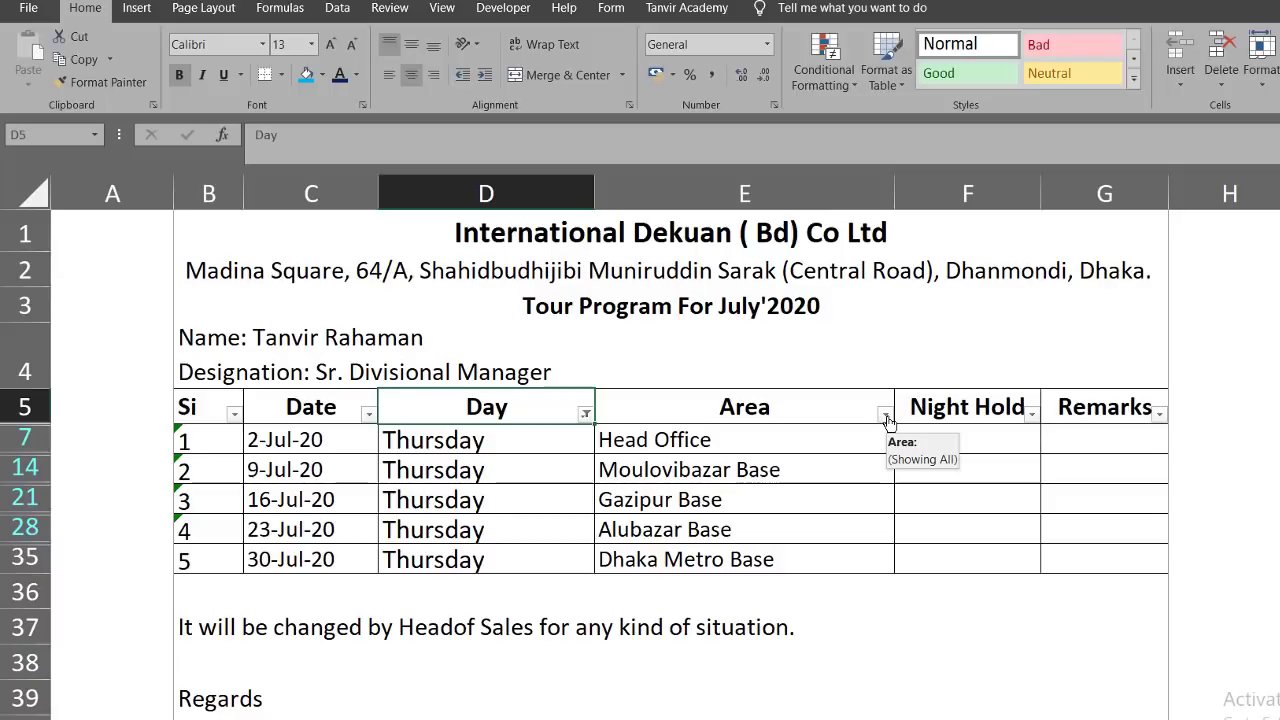
- Filter Area to Alubazar Base and Moulovibazar Base, then undo to show all rows again
{"action": "left_click", "coordinate": [885, 413]}
{"action": "left_click", "coordinate": [685, 197]}
{"action": "left_click", "coordinate": [685, 213]}
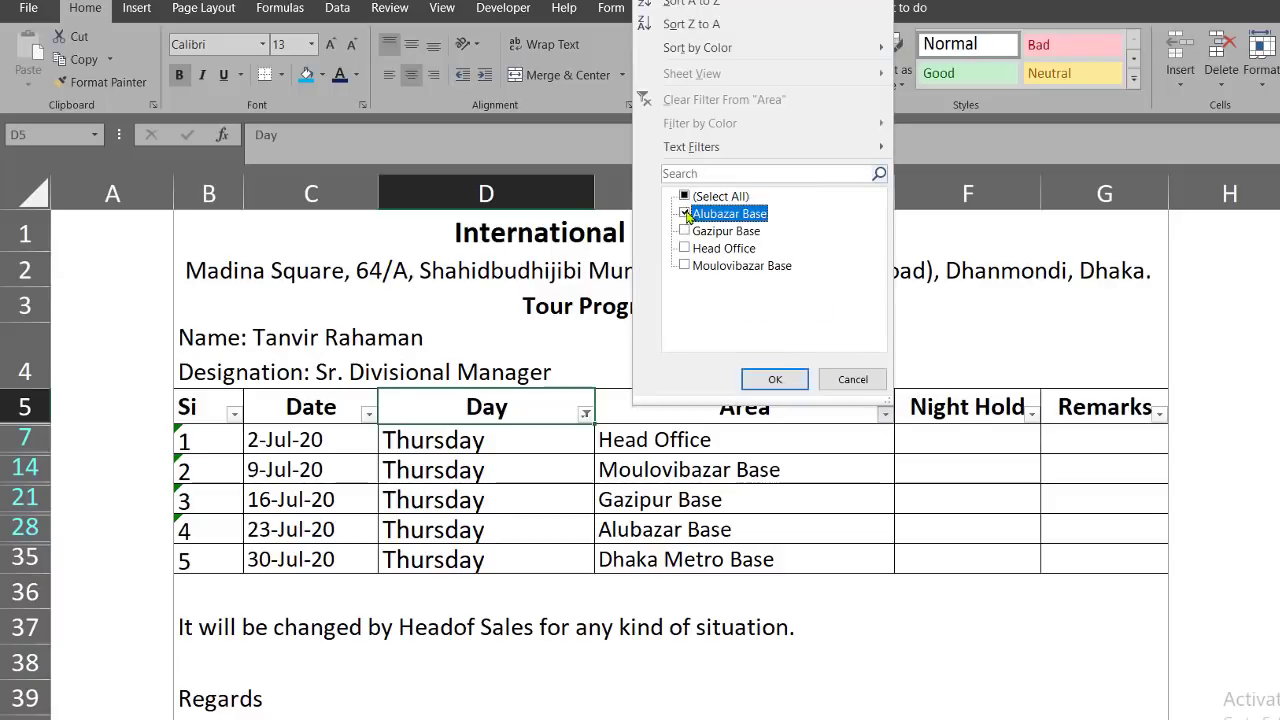
{"action": "left_click", "coordinate": [684, 266]}
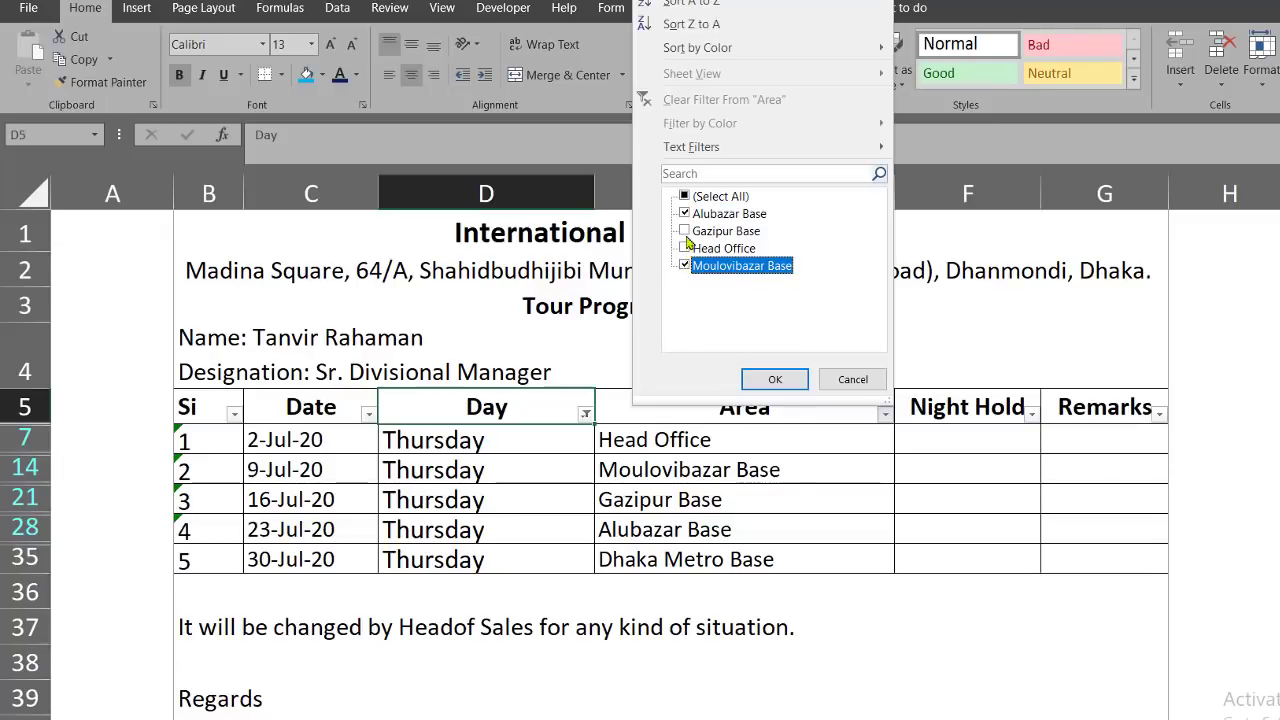
{"action": "left_click", "coordinate": [772, 381]}
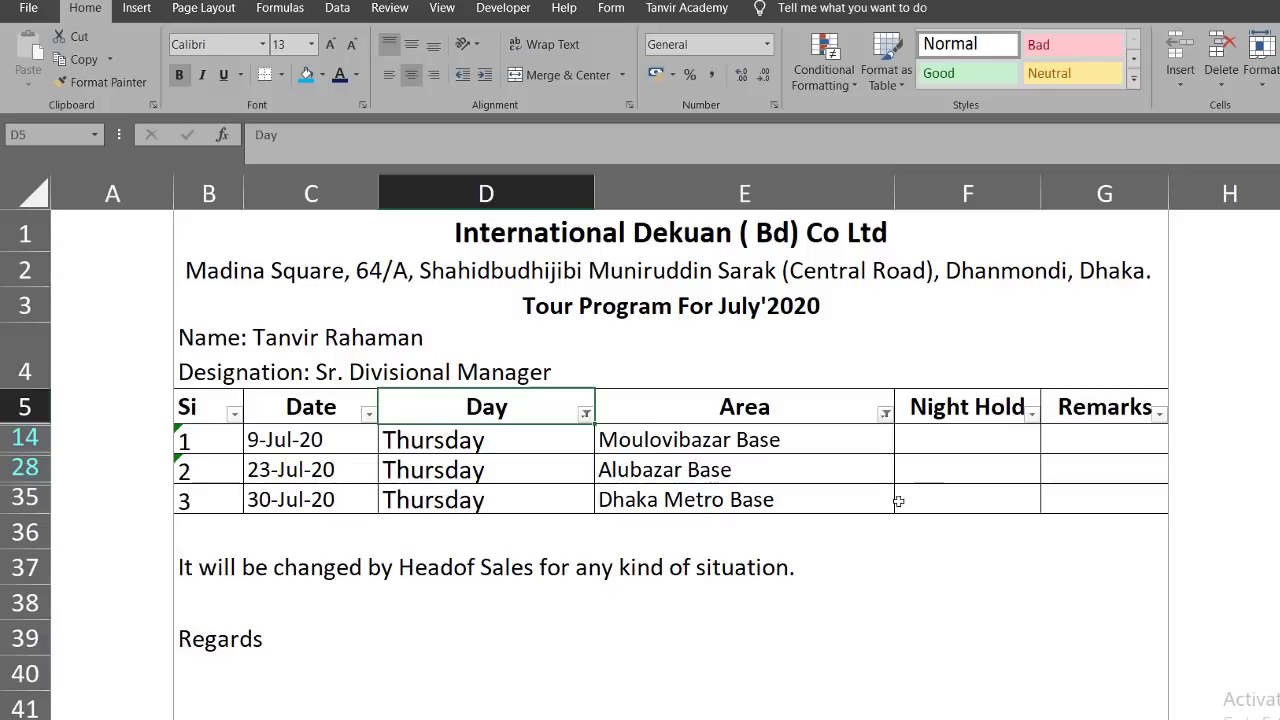
{"action": "key", "text": "ctrl+z"}
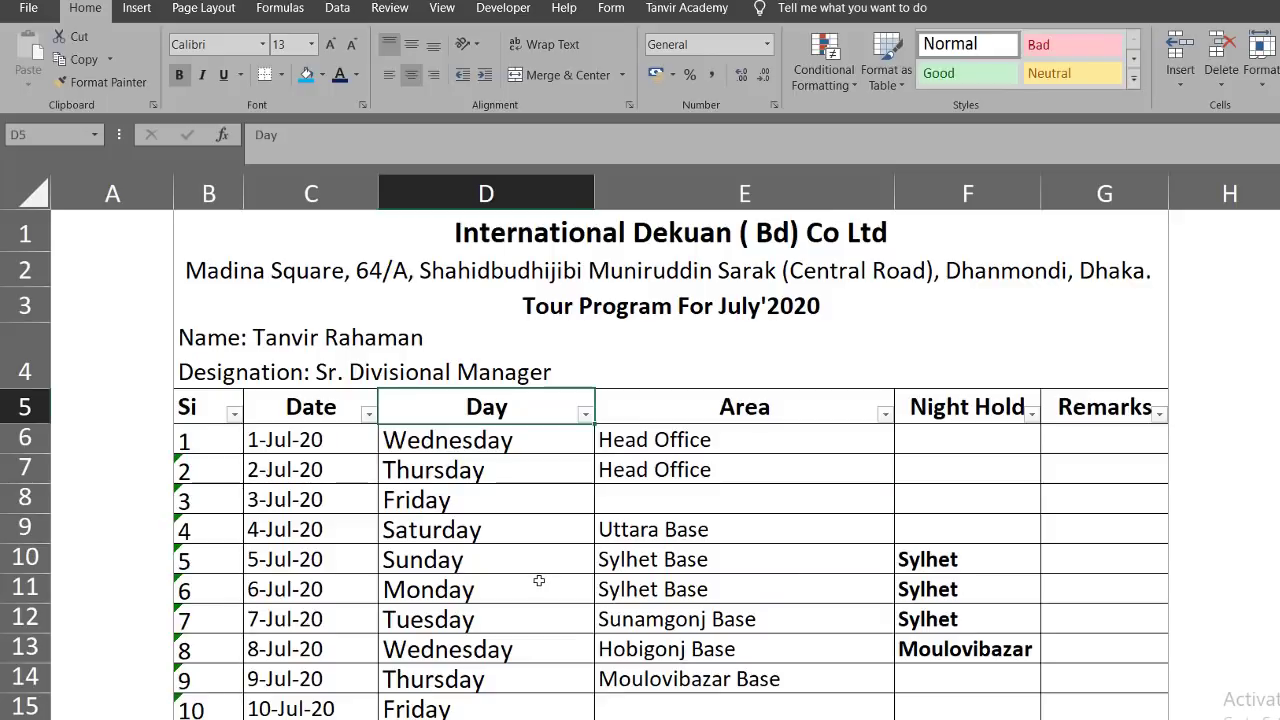
- Select the Si formula cells, choose Ignore Error, and check B10's =SUBTOTAL(3,$C$6:C10)
{"action": "left_click", "coordinate": [202, 478]}
{"action": "scroll", "coordinate": [200, 600], "scroll_direction": "down", "scroll_amount": 1}
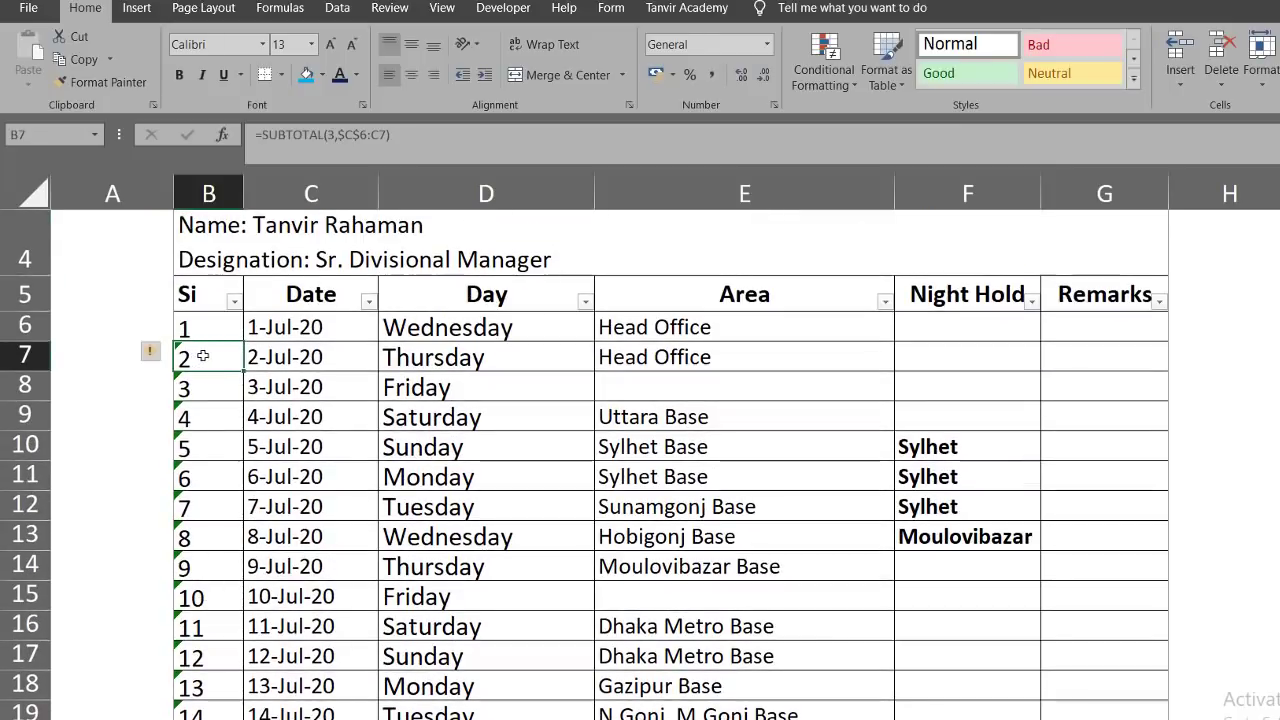
{"action": "left_click_drag", "start_coordinate": [206, 353], "coordinate": [240, 688]}
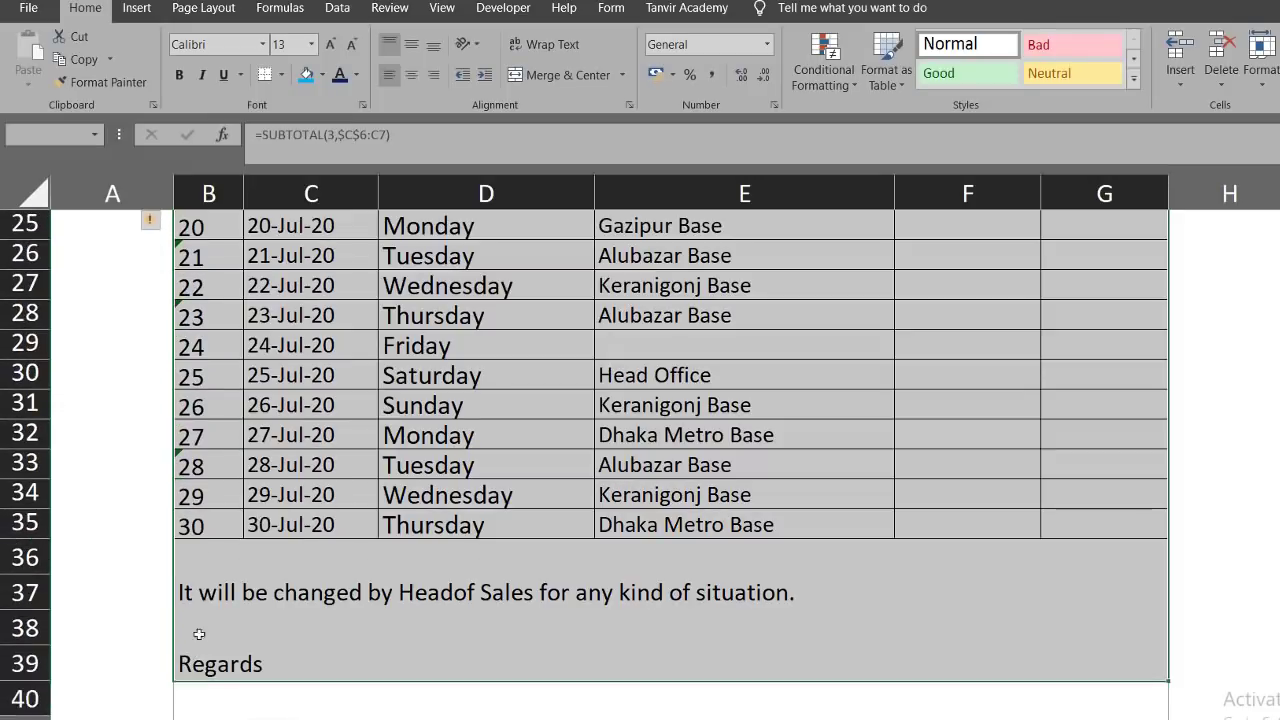
{"action": "left_click_drag", "start_coordinate": [244, 690], "coordinate": [300, 562]}
{"action": "left_click_drag", "start_coordinate": [200, 500], "coordinate": [200, 470]}
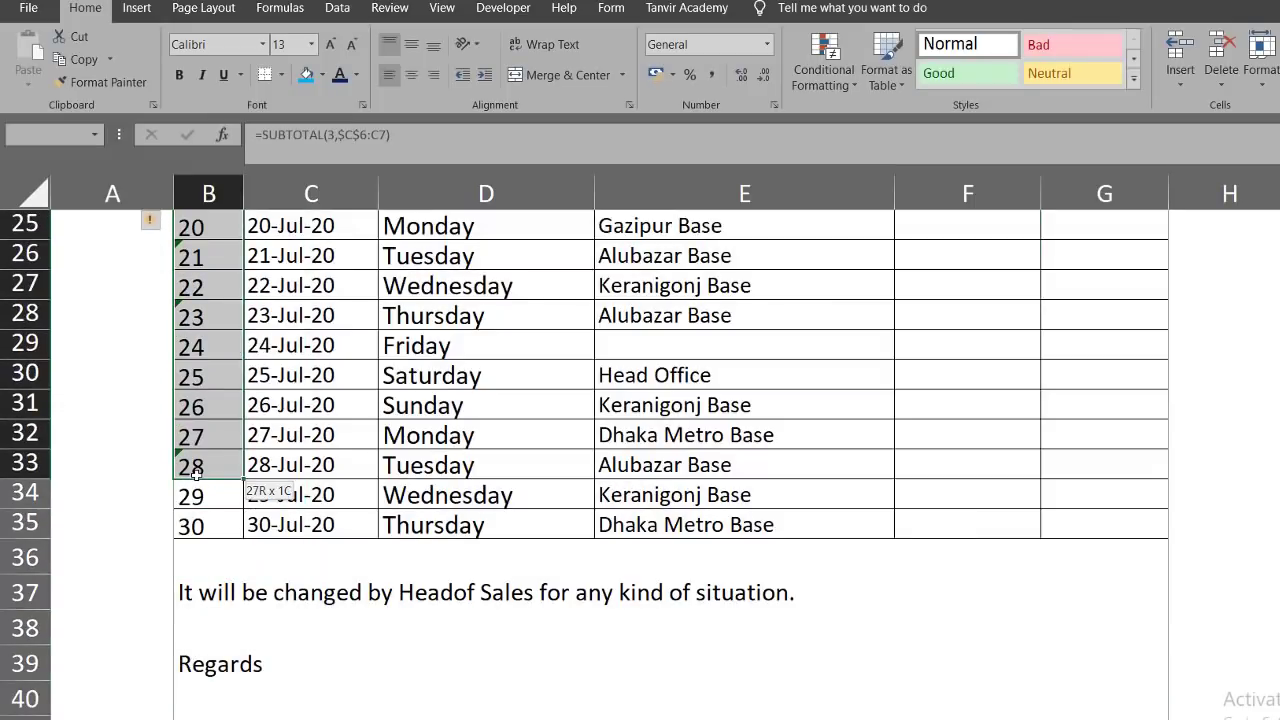
{"action": "scroll", "coordinate": [207, 503], "scroll_direction": "up", "scroll_amount": 8}
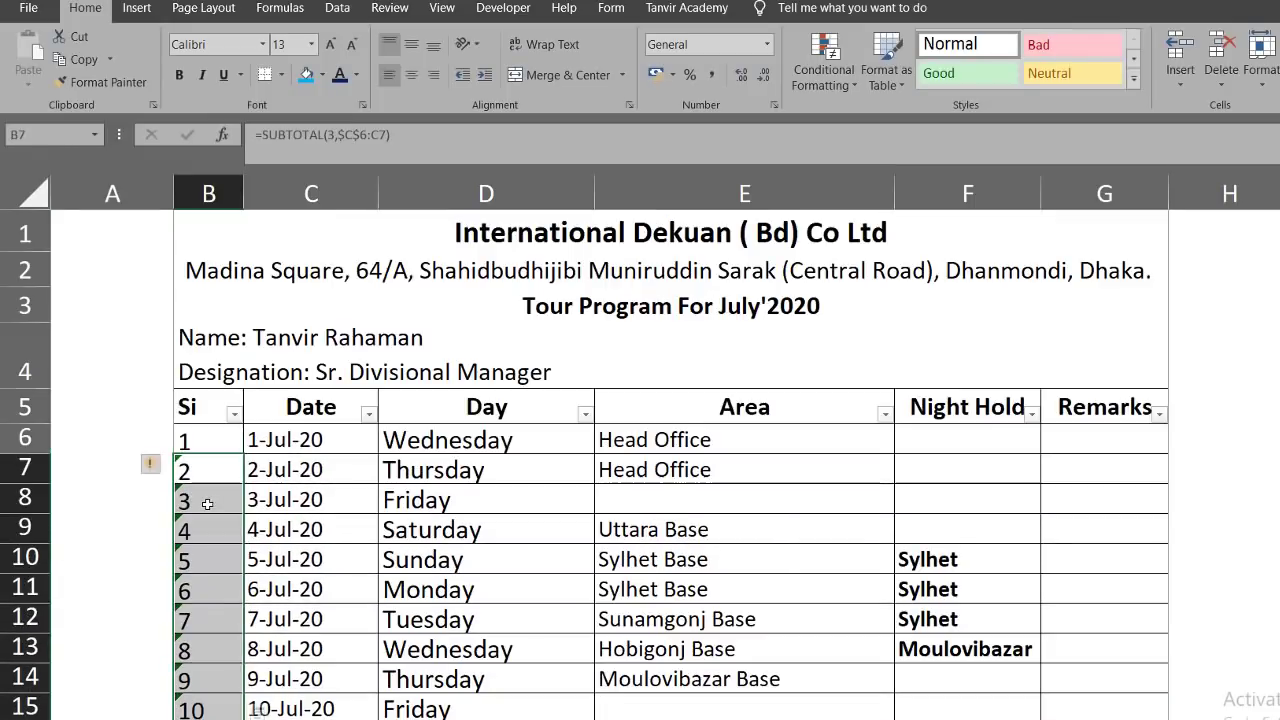
{"action": "left_click", "coordinate": [160, 465]}
{"action": "left_click", "coordinate": [204, 564]}
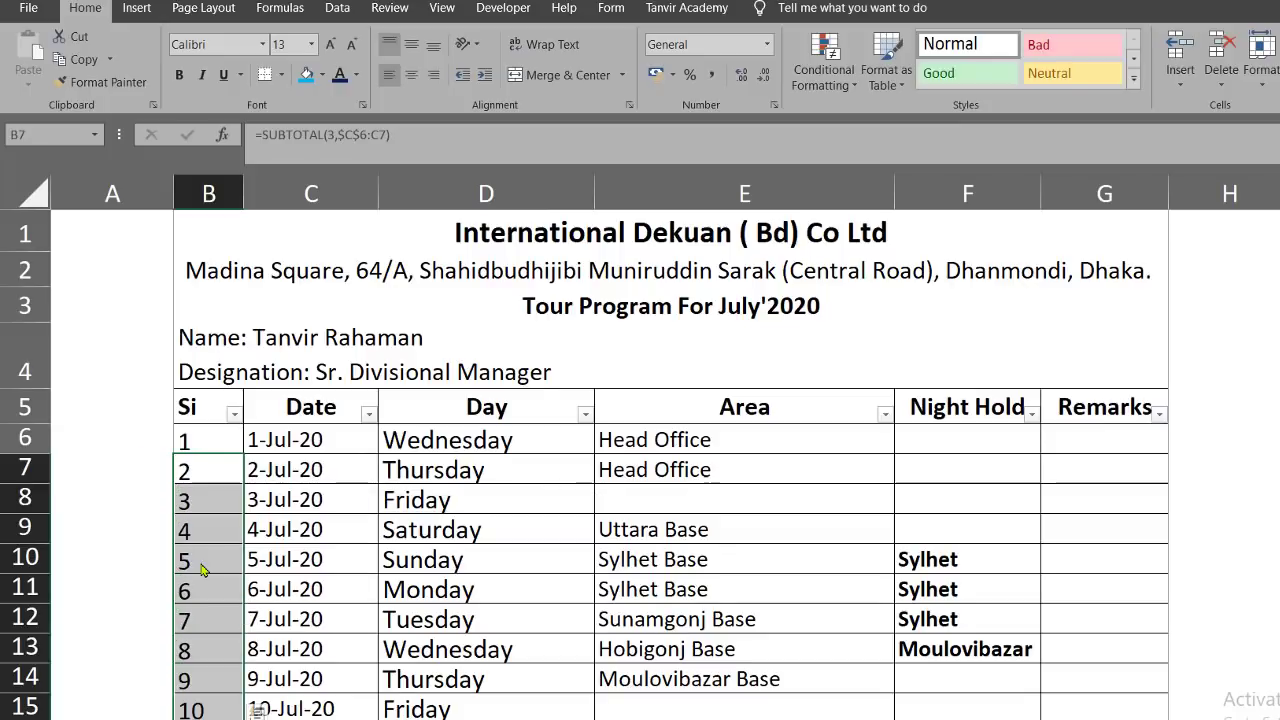
{"action": "left_click_drag", "start_coordinate": [207, 499], "coordinate": [217, 474]}
{"action": "left_click", "coordinate": [212, 560]}
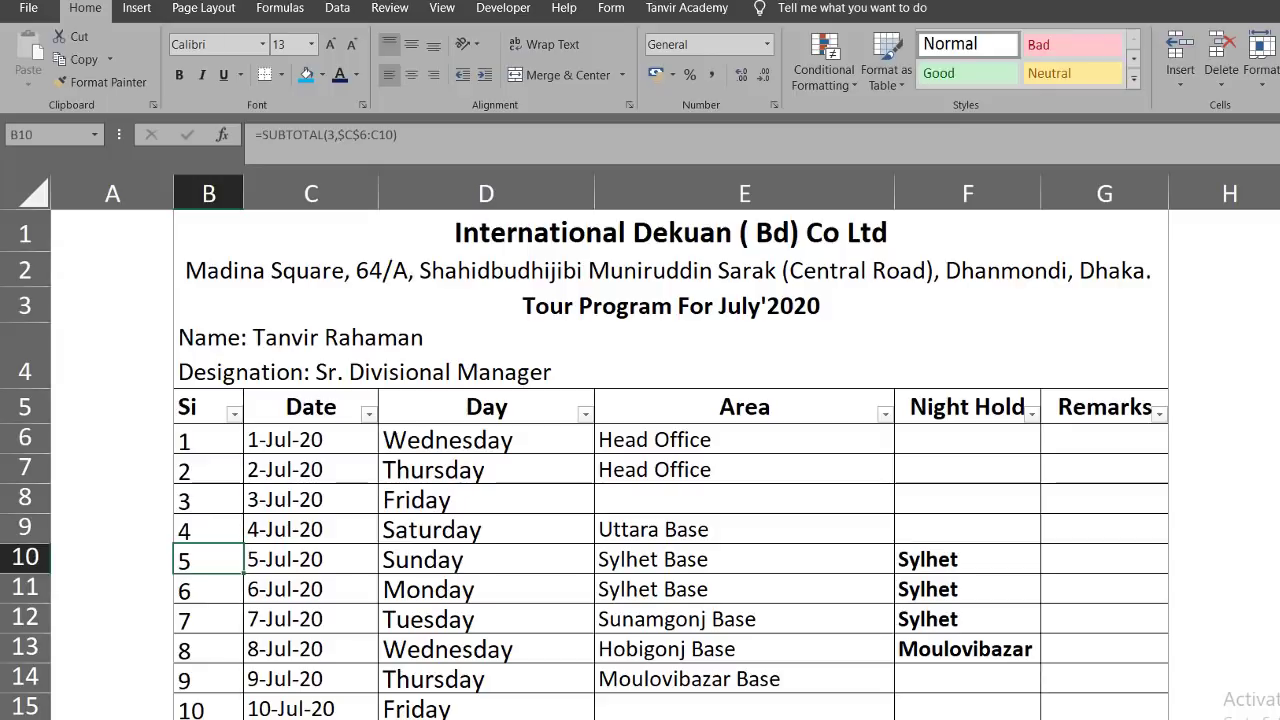
- Select the company name, address and tour program title rows B1:G1, B2:G2 and B3:G3 for gray shading
{"action": "left_click", "coordinate": [557, 295]}
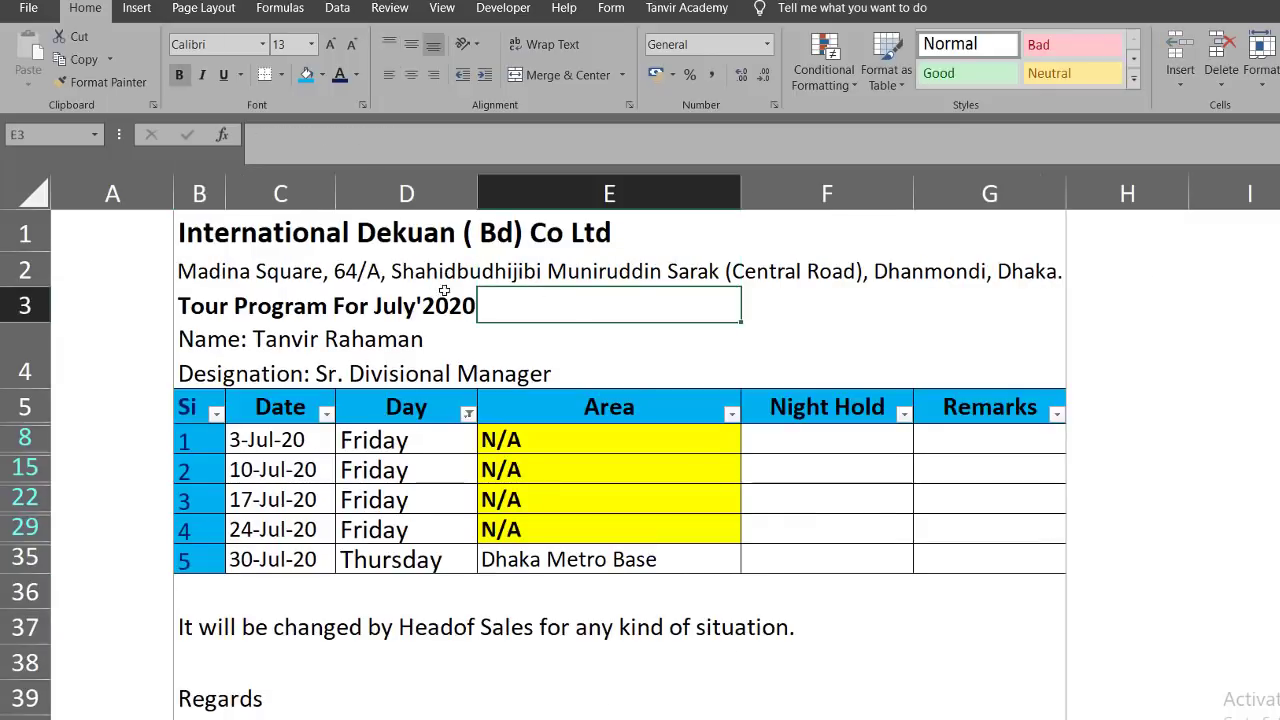
{"action": "left_click", "coordinate": [430, 280]}
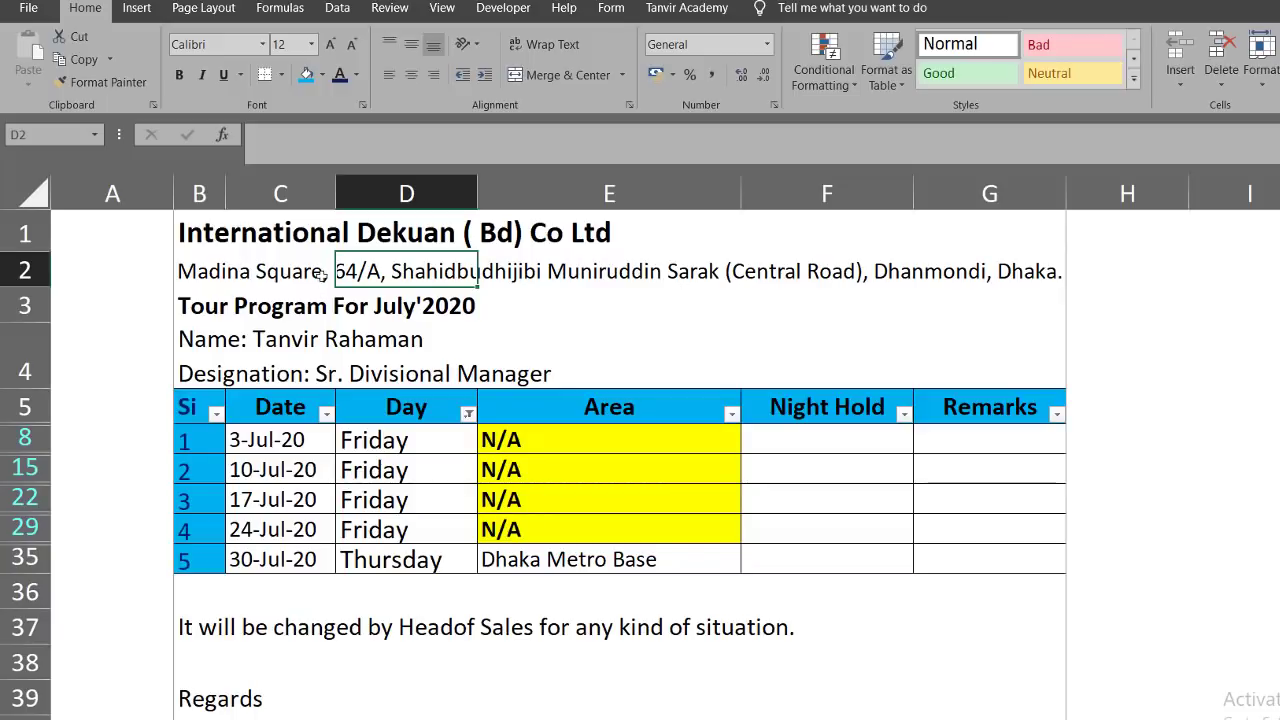
{"action": "left_click", "coordinate": [212, 258]}
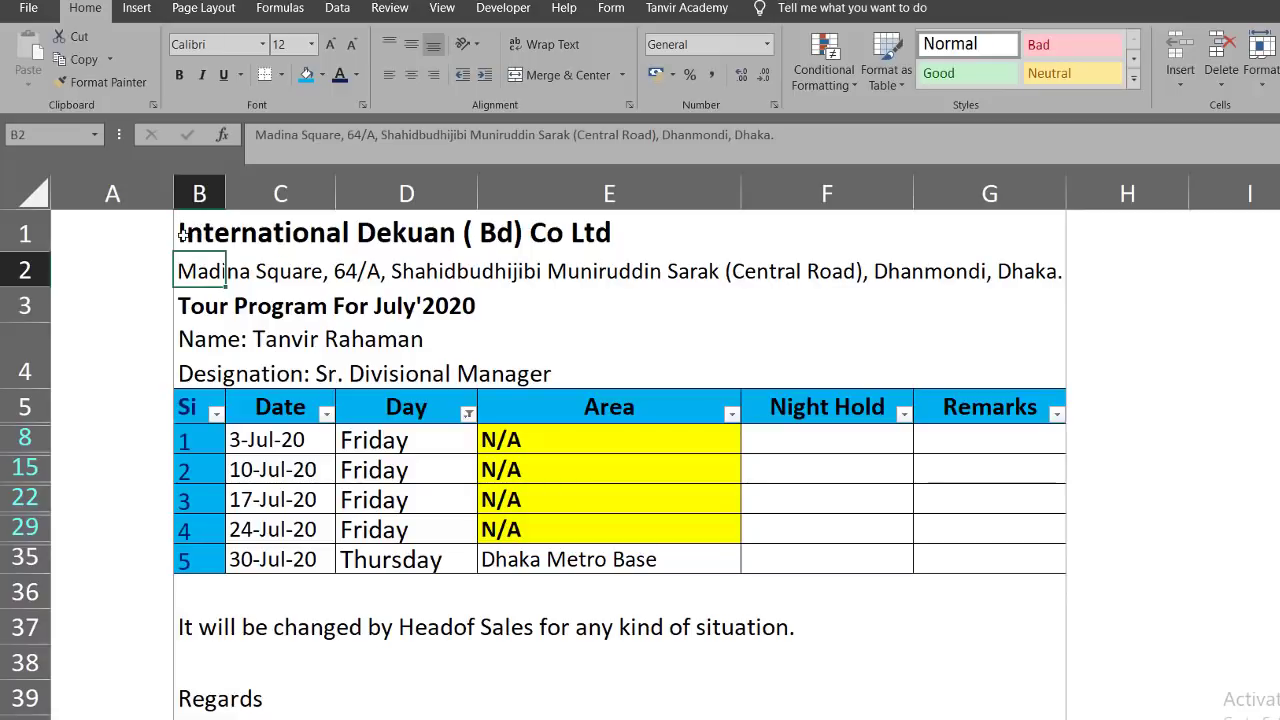
{"action": "left_click", "coordinate": [187, 233]}
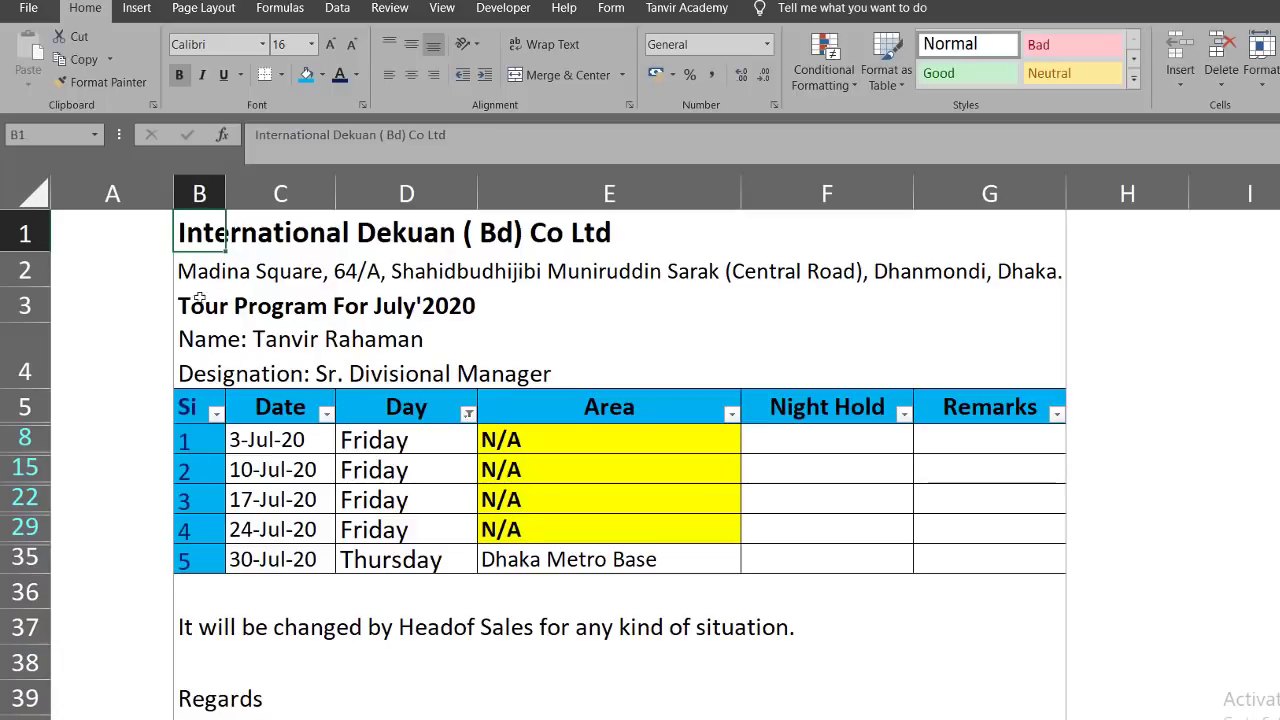
{"action": "left_click_drag", "start_coordinate": [192, 236], "coordinate": [1015, 221]}
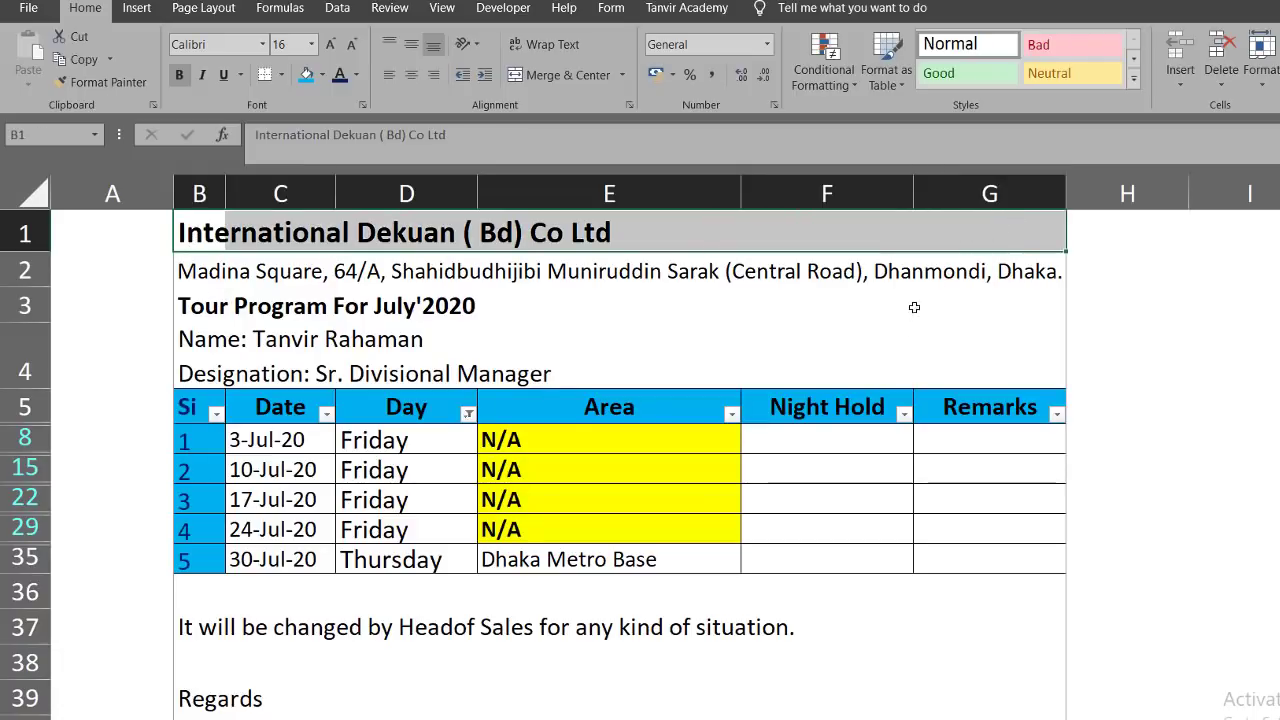
{"action": "left_click_drag", "start_coordinate": [197, 270], "coordinate": [988, 262]}
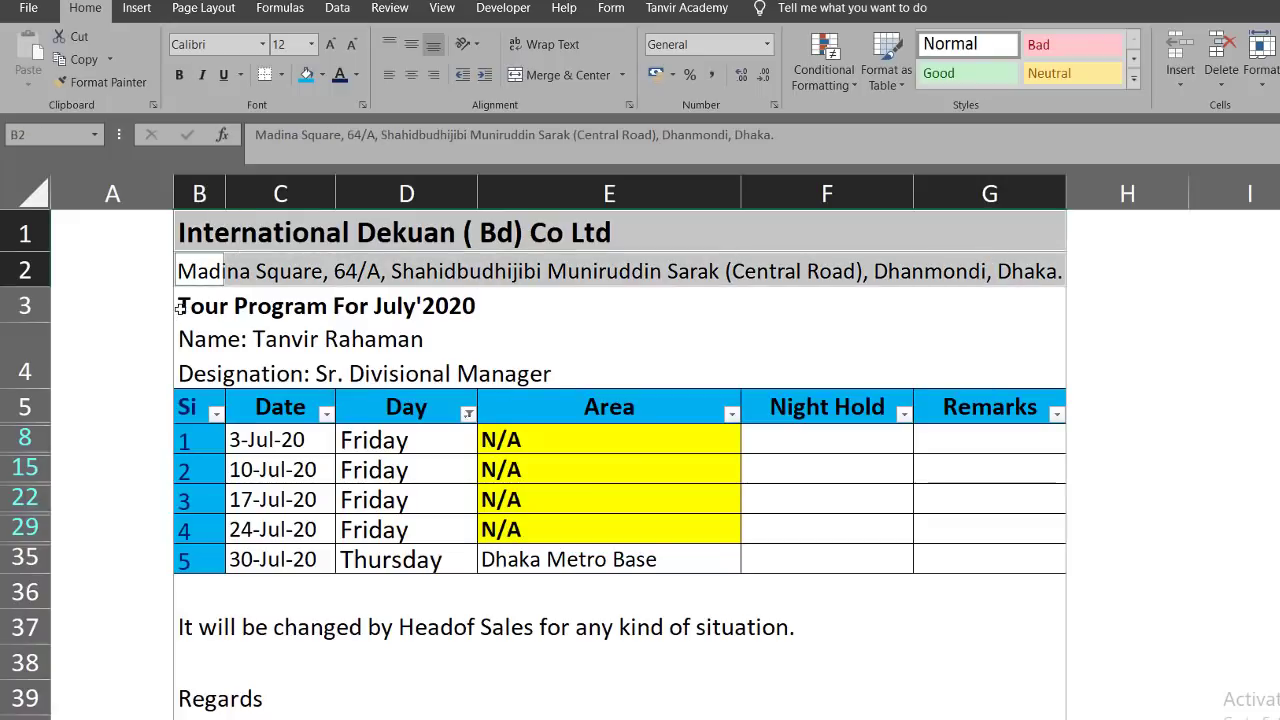
{"action": "left_click_drag", "start_coordinate": [180, 308], "coordinate": [1010, 300]}
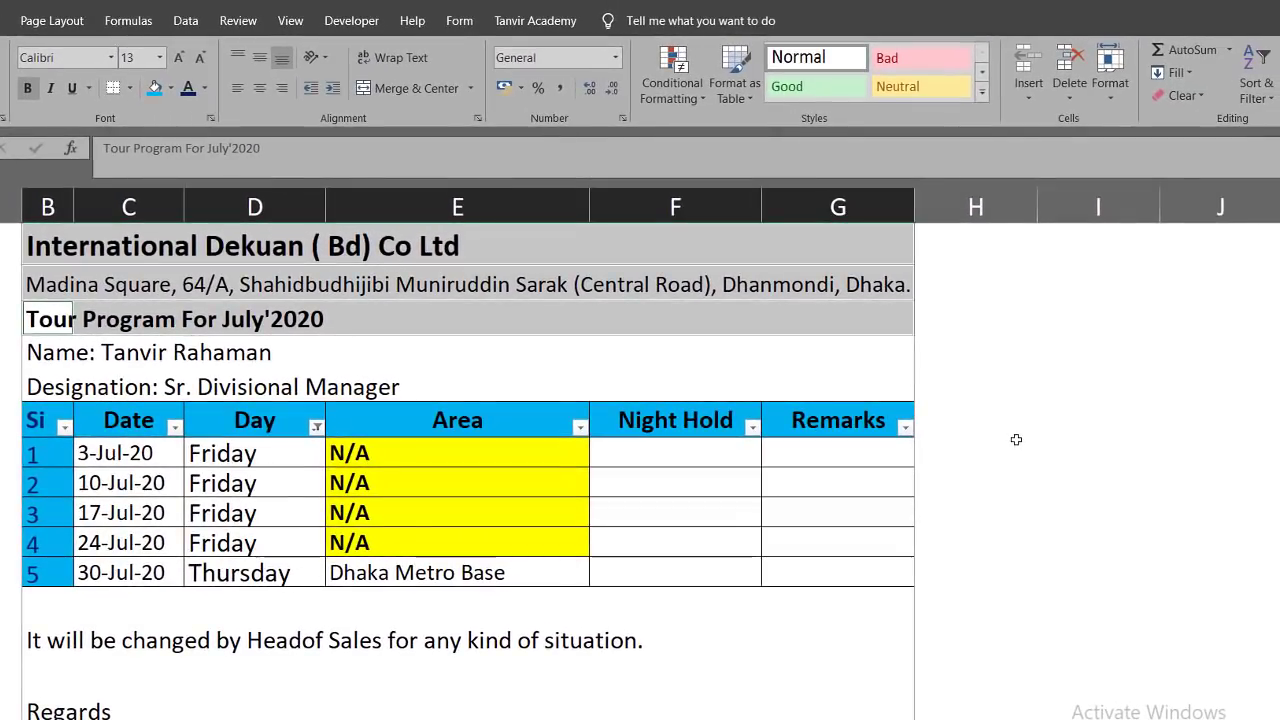
- Merge and centre the selected cells across the table's columns
{"action": "left_click_drag", "start_coordinate": [1006, 428], "coordinate": [1190, 426]}
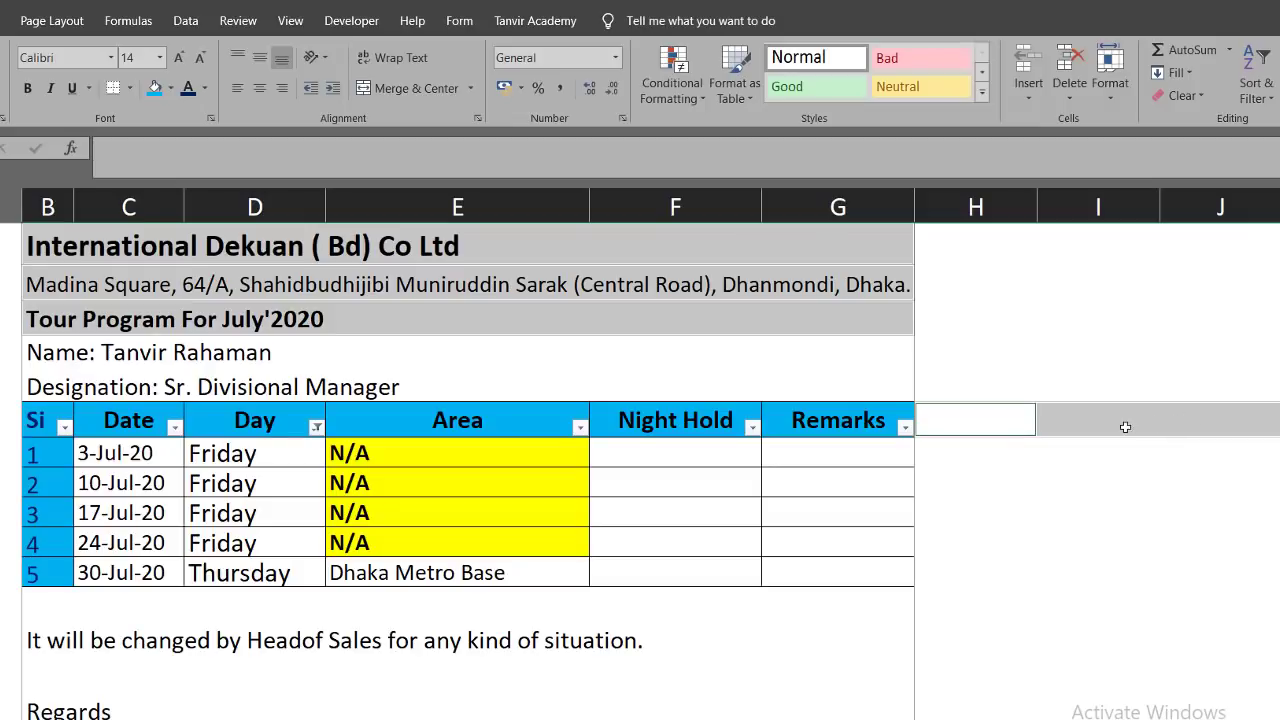
{"action": "left_click", "coordinate": [415, 88]}
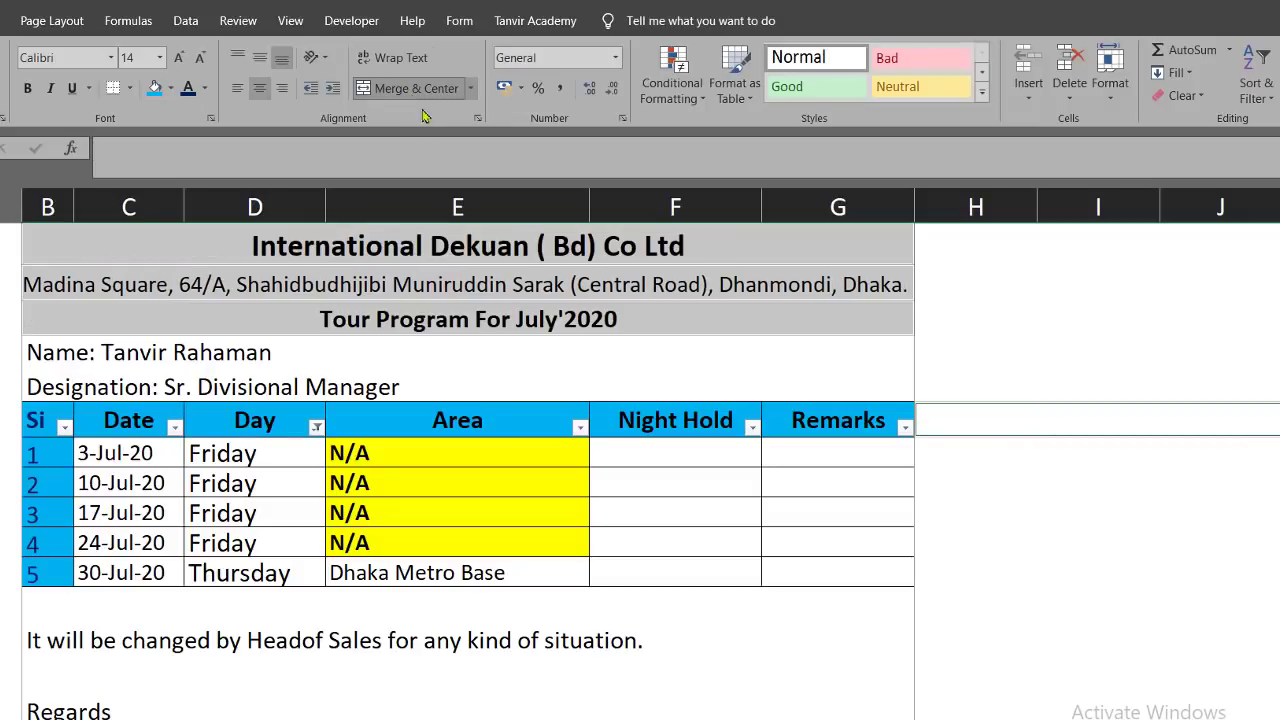
{"action": "left_click", "coordinate": [1058, 496]}
{"action": "left_click", "coordinate": [646, 292]}
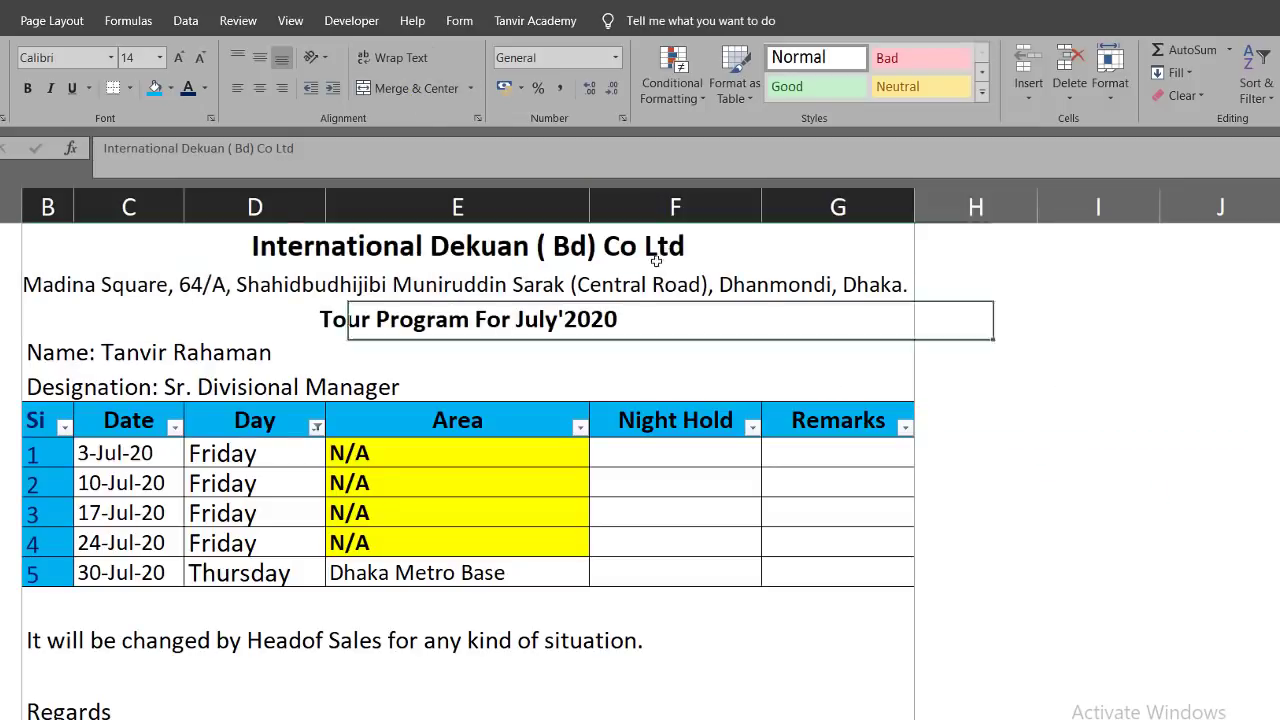
{"action": "left_click", "coordinate": [603, 318]}
- Give the merged cell beside the header All Borders and the header's blue fill
{"action": "left_click", "coordinate": [1101, 422]}
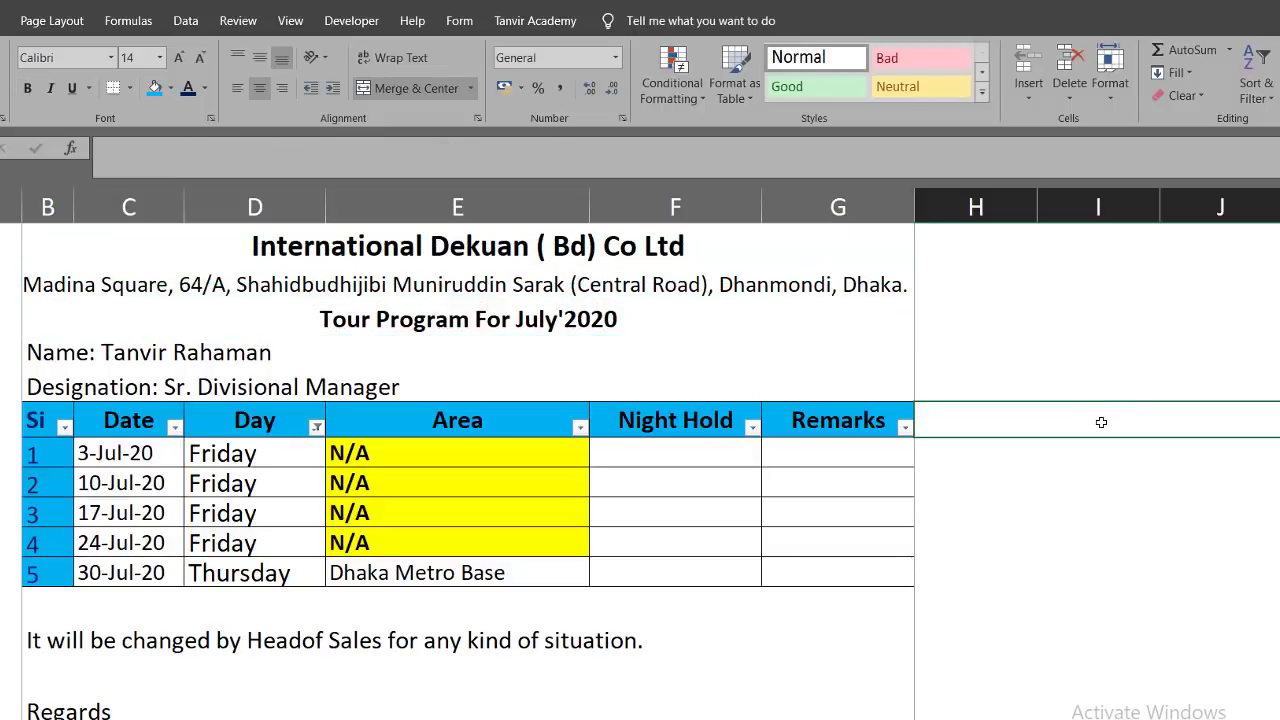
{"action": "left_click", "coordinate": [129, 88]}
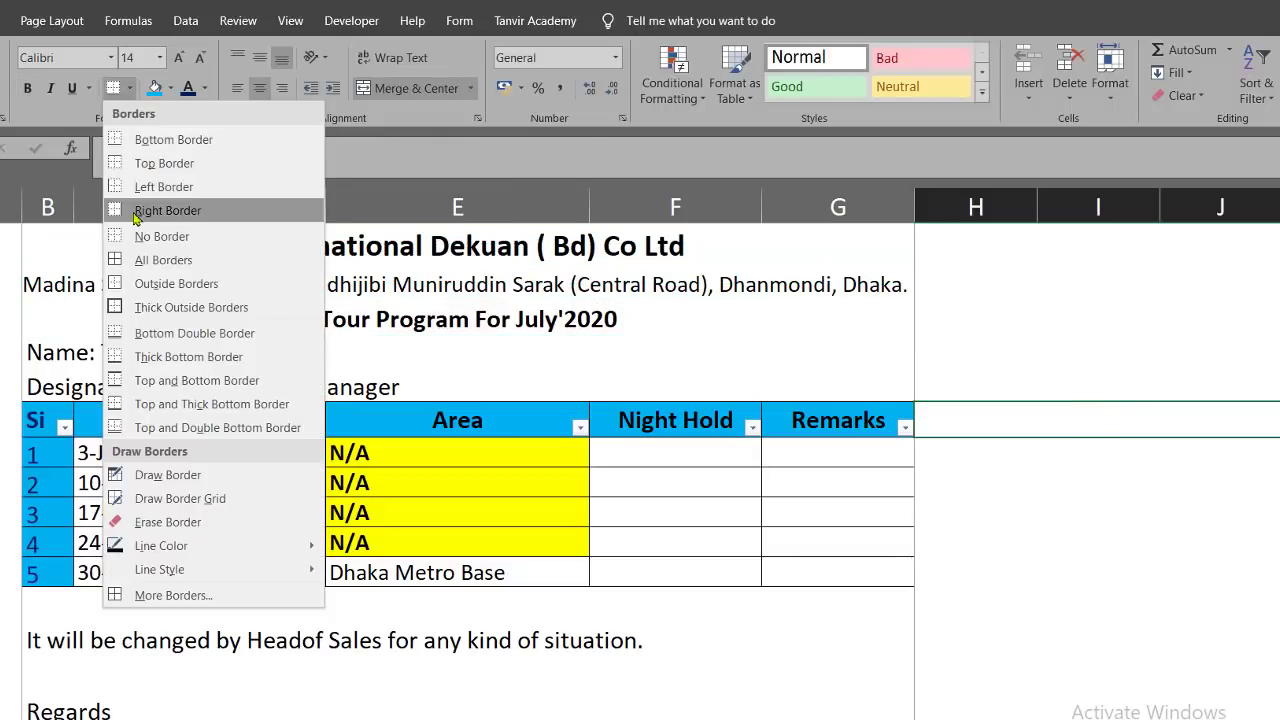
{"action": "left_click", "coordinate": [137, 260]}
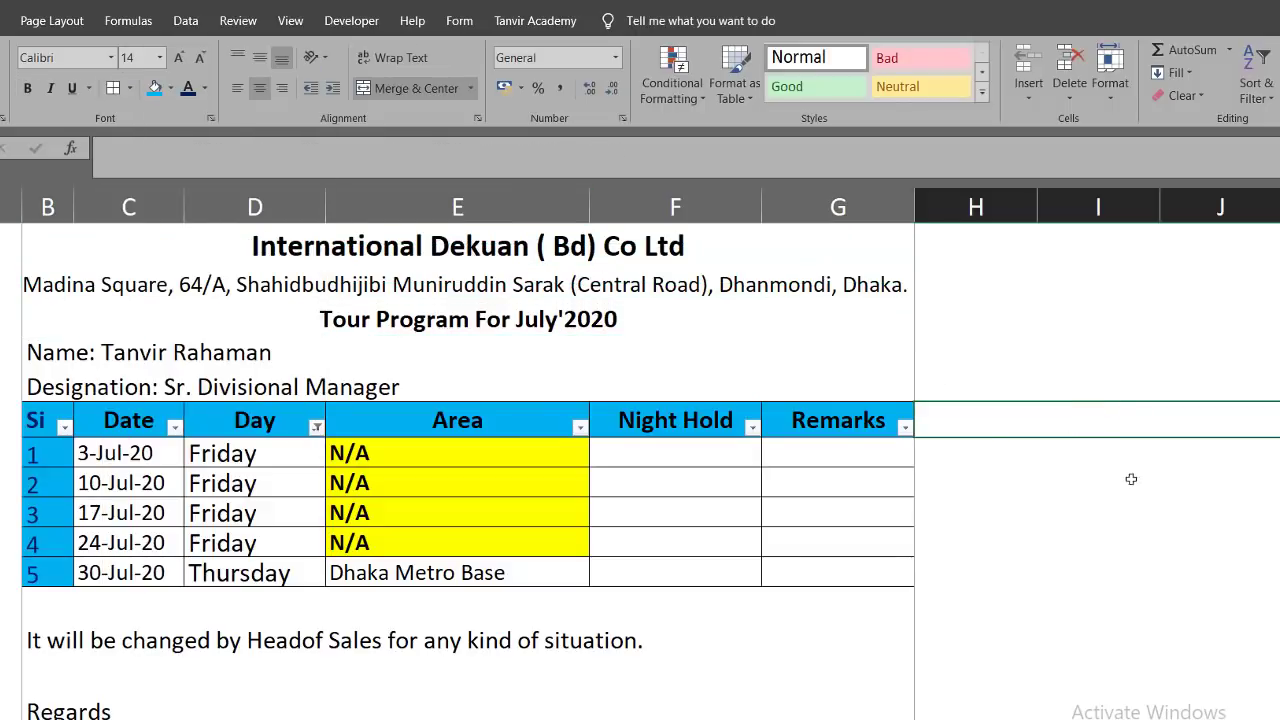
{"action": "left_click", "coordinate": [155, 88]}
{"action": "left_click", "coordinate": [1173, 520]}
{"action": "left_click", "coordinate": [1080, 420]}
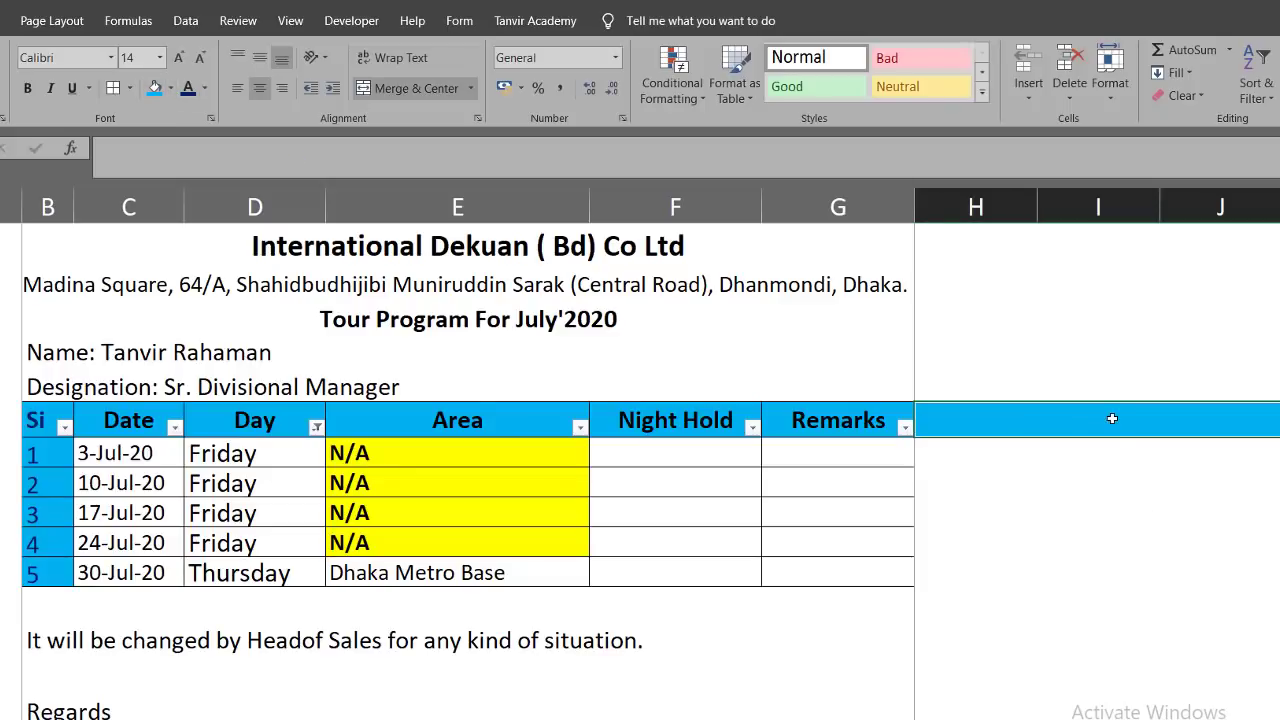
{"action": "left_click", "coordinate": [331, 312]}
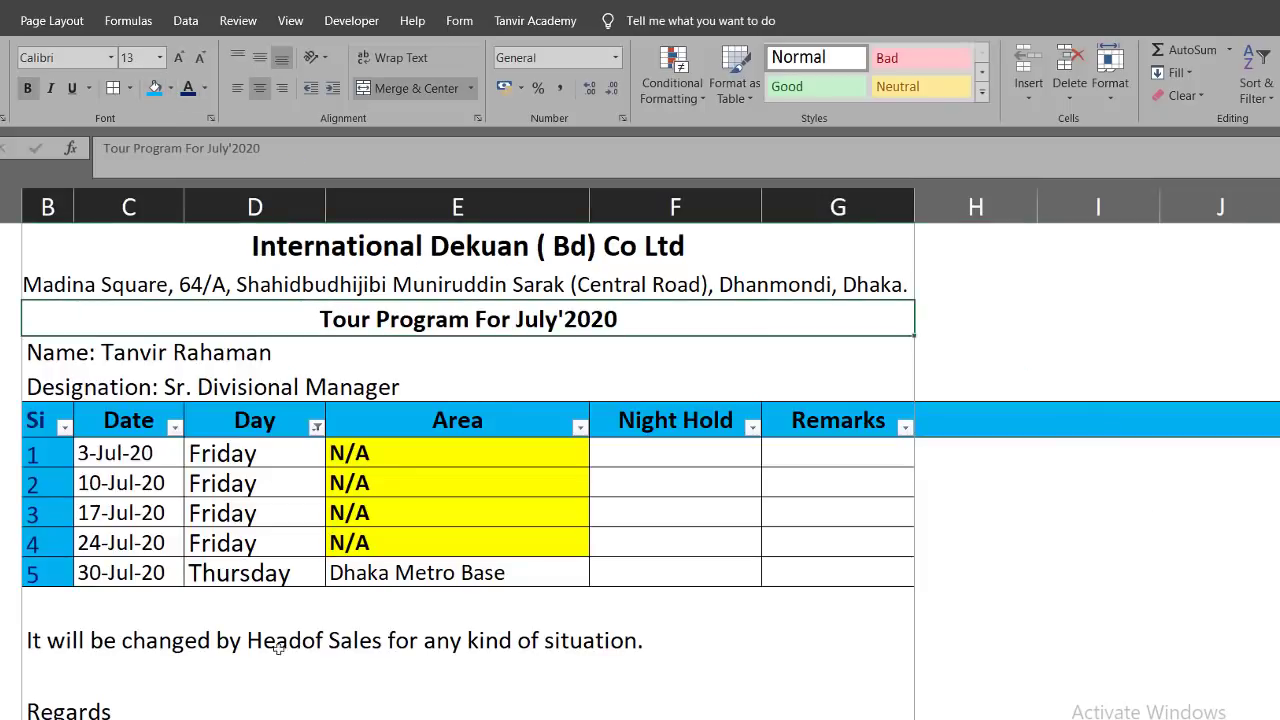